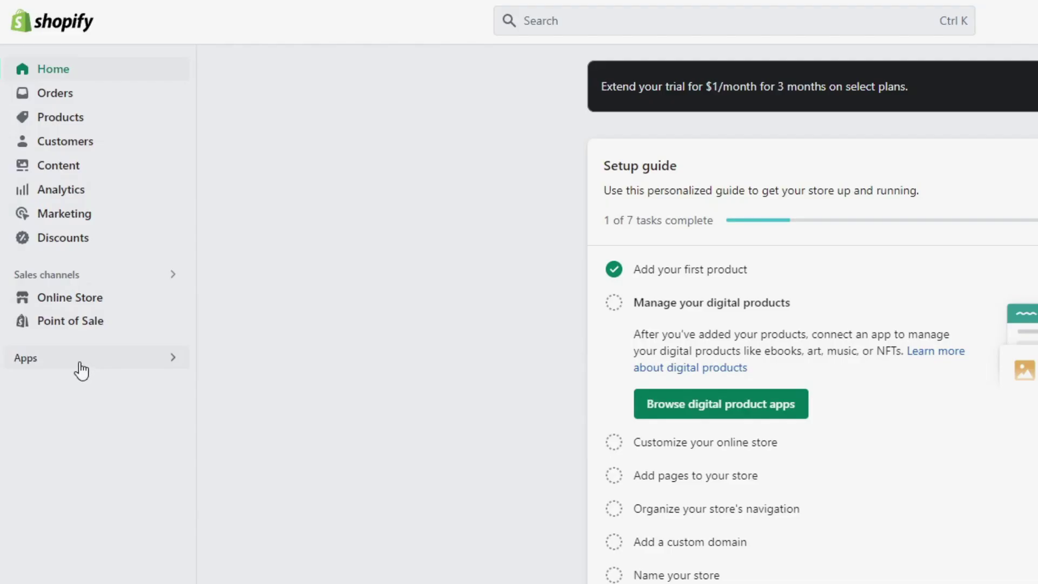
# Step: Find Loox Product Reviews & Photos in the App Store and open its listing to install it
pyautogui.click(81, 368)
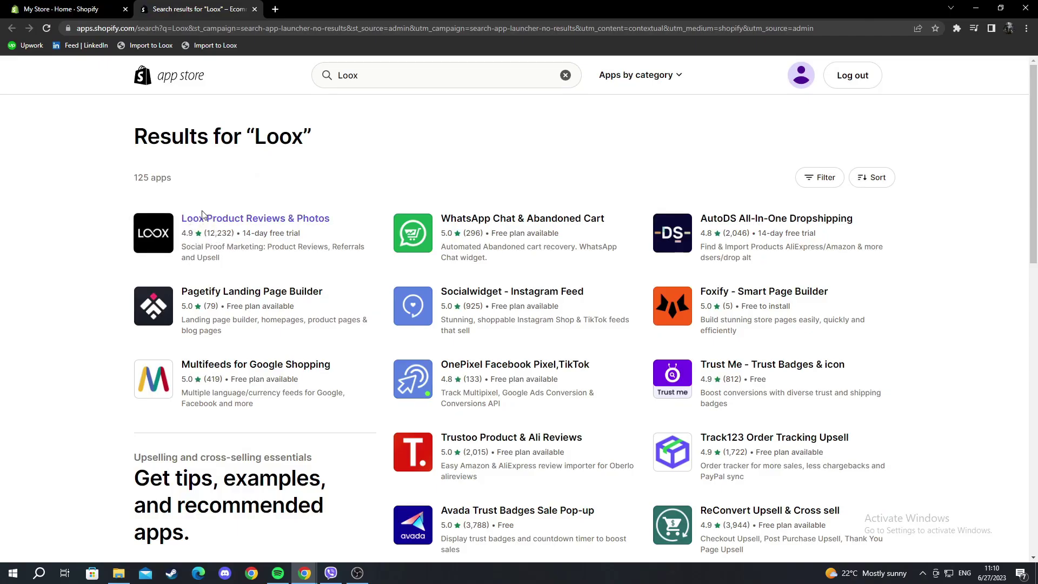
pyautogui.click(221, 224)
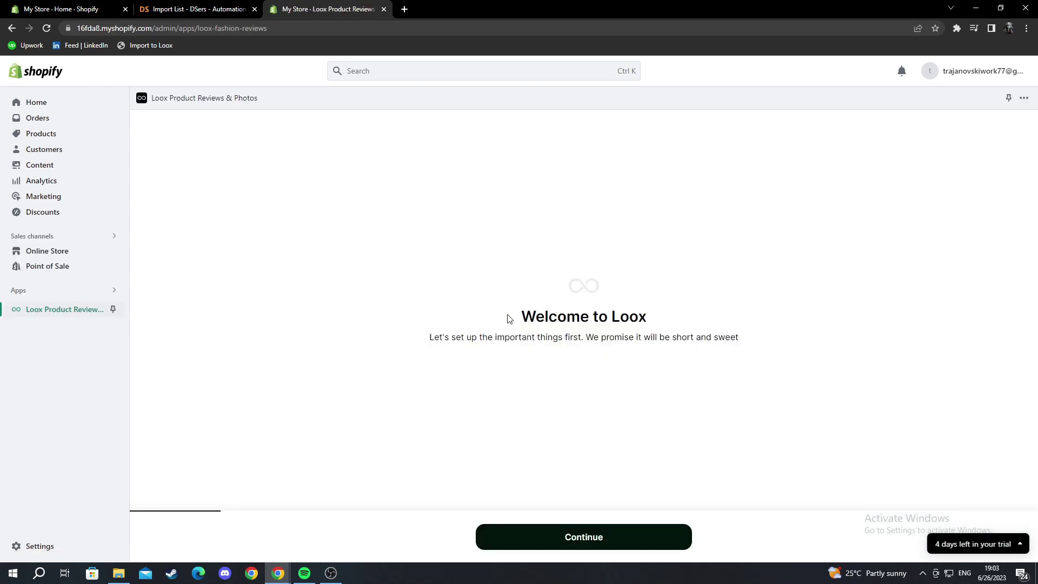
# Step: Start the Loox setup and keep English as the store's primary language
pyautogui.moveTo(522, 315); pyautogui.dragTo(665, 325)
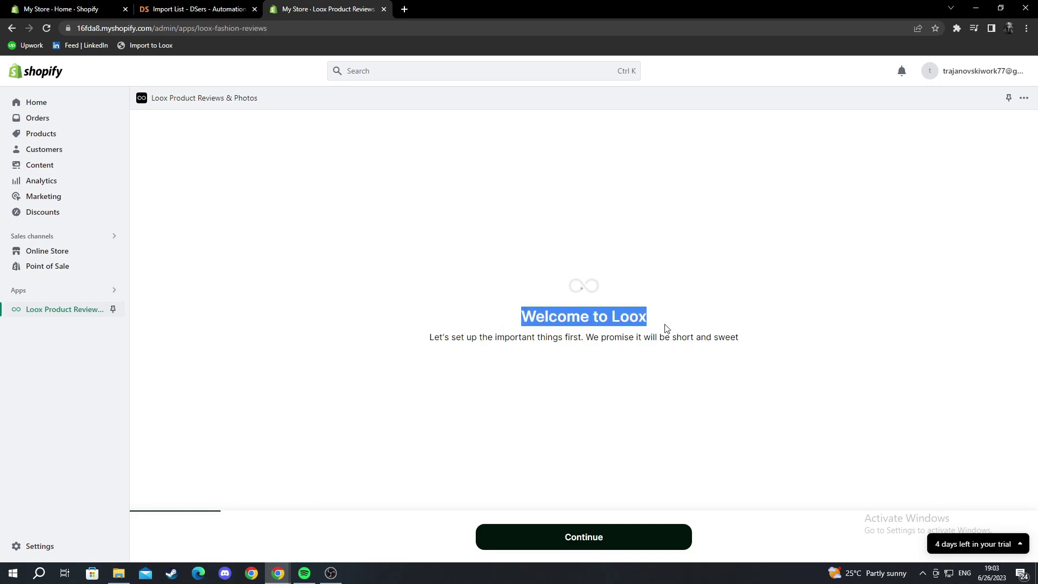
pyautogui.click(576, 340)
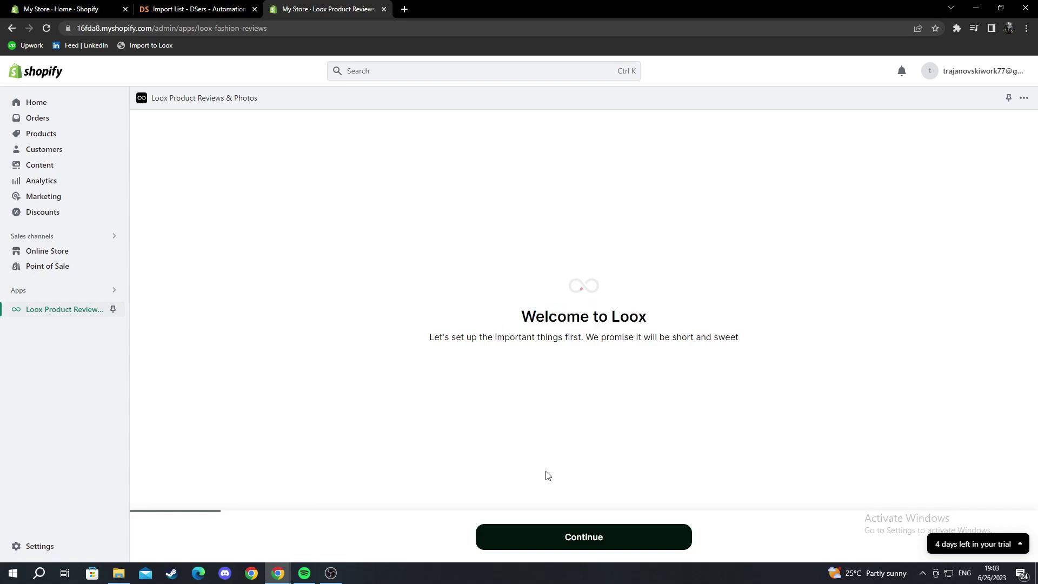
pyautogui.click(526, 537)
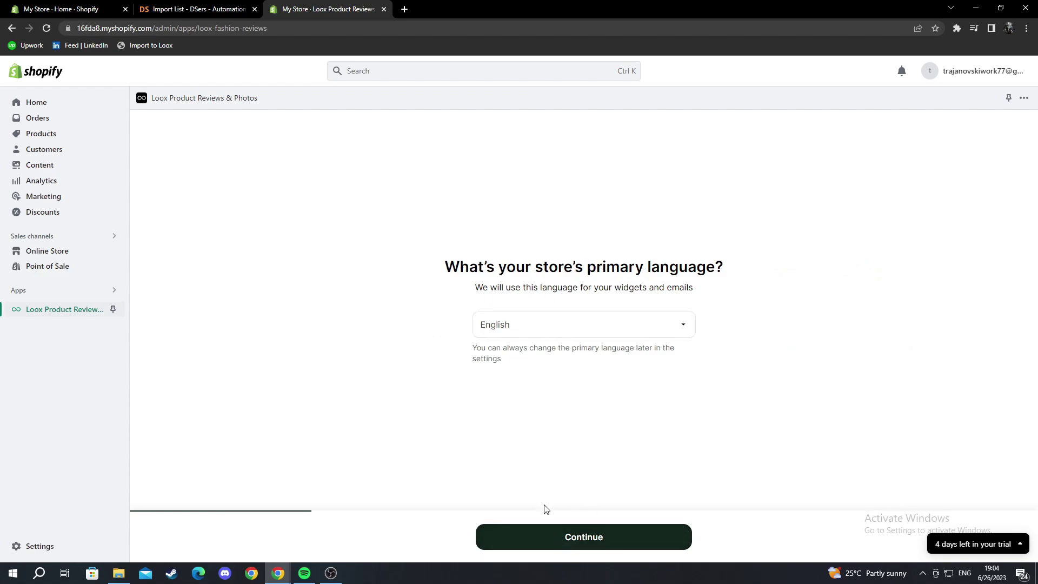
pyautogui.click(537, 323)
pyautogui.scroll(-5, 542, 428)
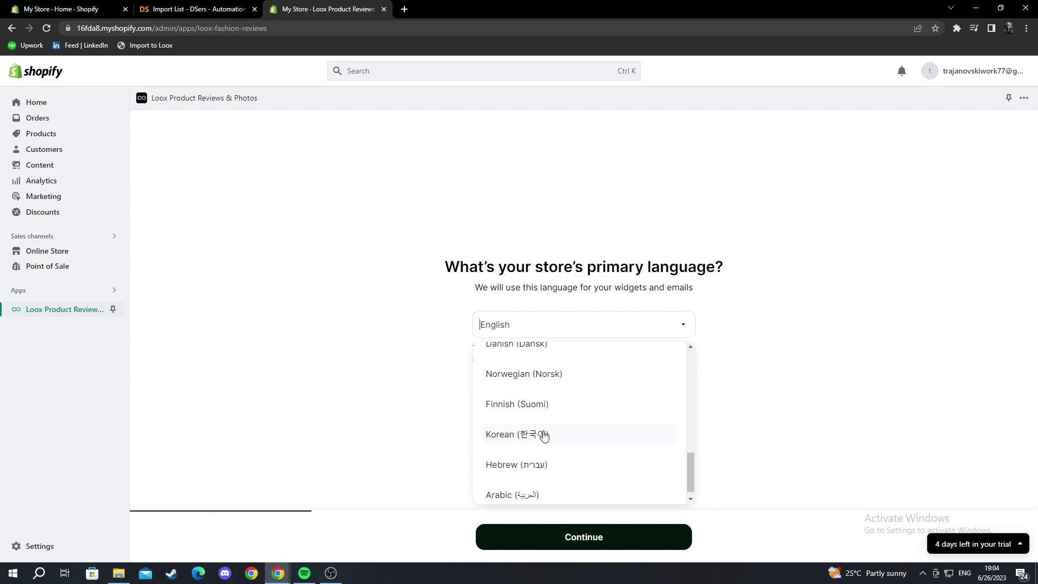
pyautogui.scroll(5, 542, 436)
pyautogui.click(537, 371)
pyautogui.click(568, 535)
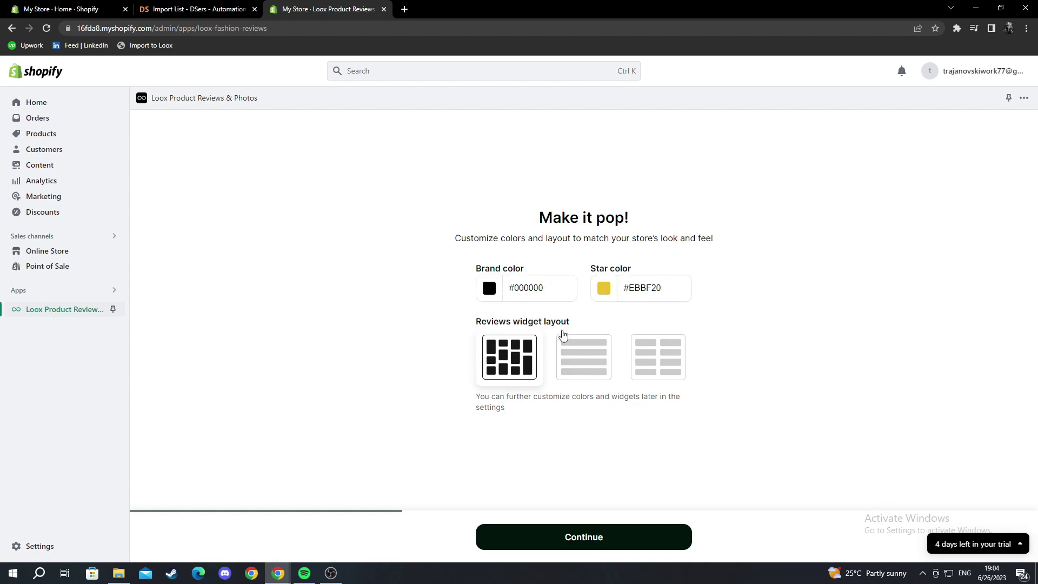
# Step: Choose the third reviews widget layout and confirm the look-and-feel settings
pyautogui.click(662, 369)
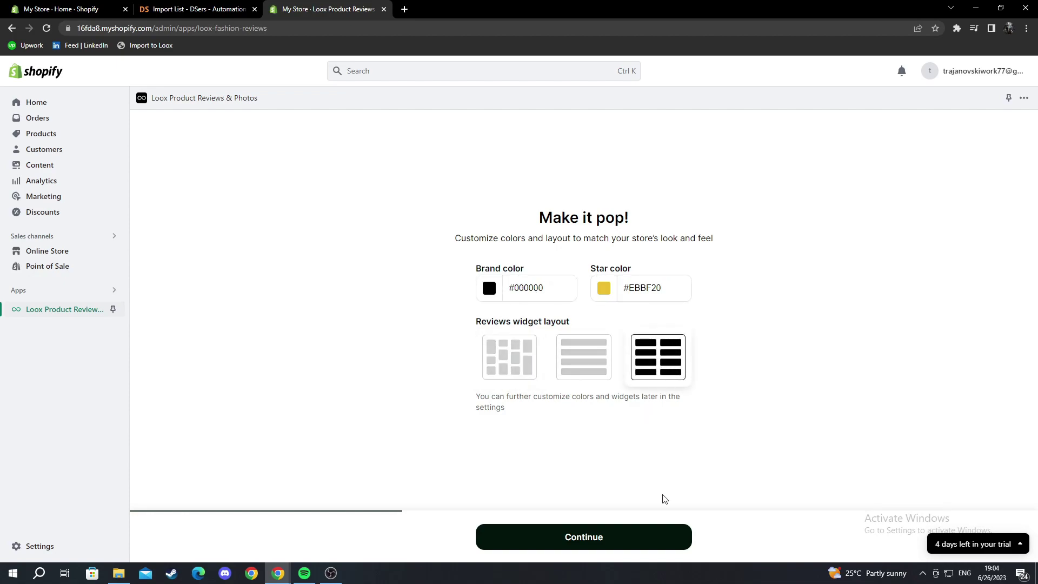
pyautogui.click(629, 536)
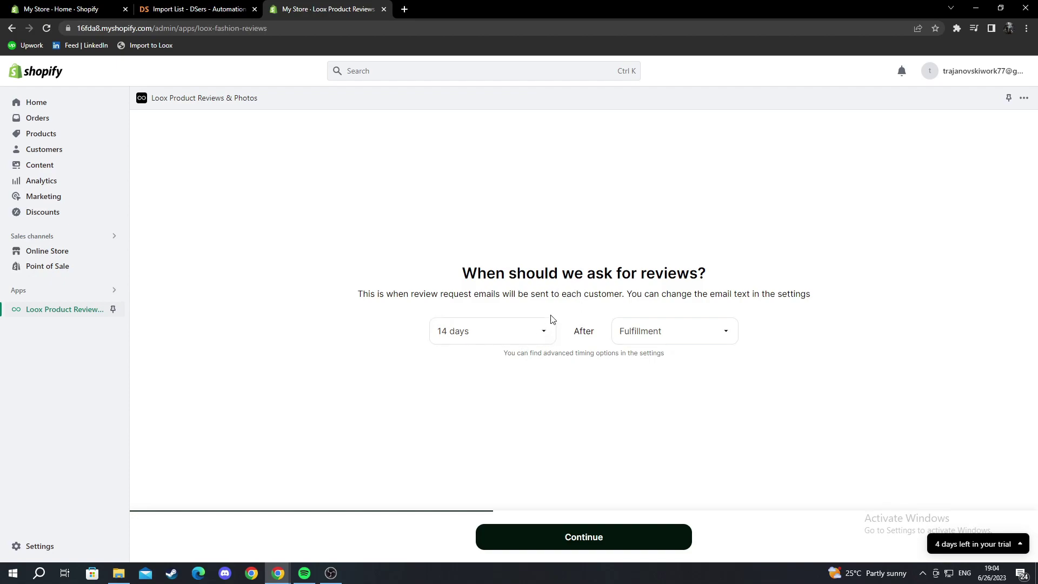
# Step: Have Loox send review request emails 21 days after fulfillment
pyautogui.click(623, 332)
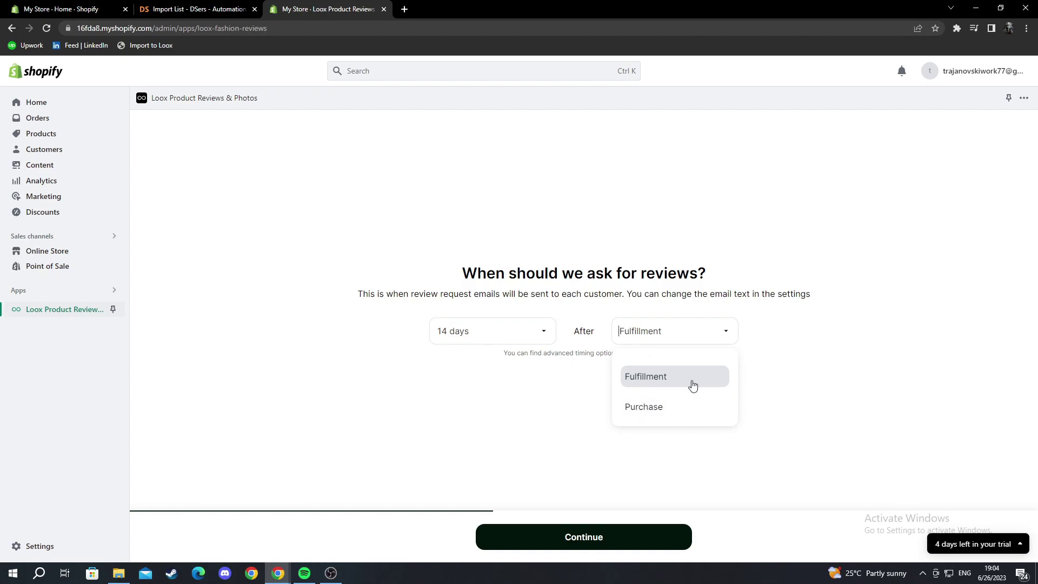
pyautogui.click(510, 329)
pyautogui.scroll(-5, 517, 382)
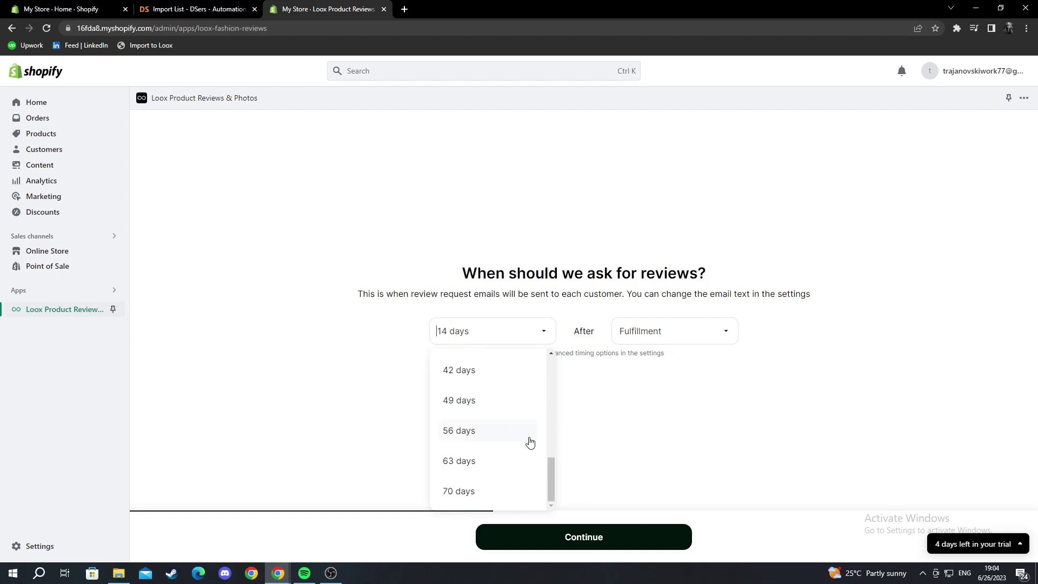
pyautogui.scroll(2, 529, 441)
pyautogui.scroll(3, 527, 441)
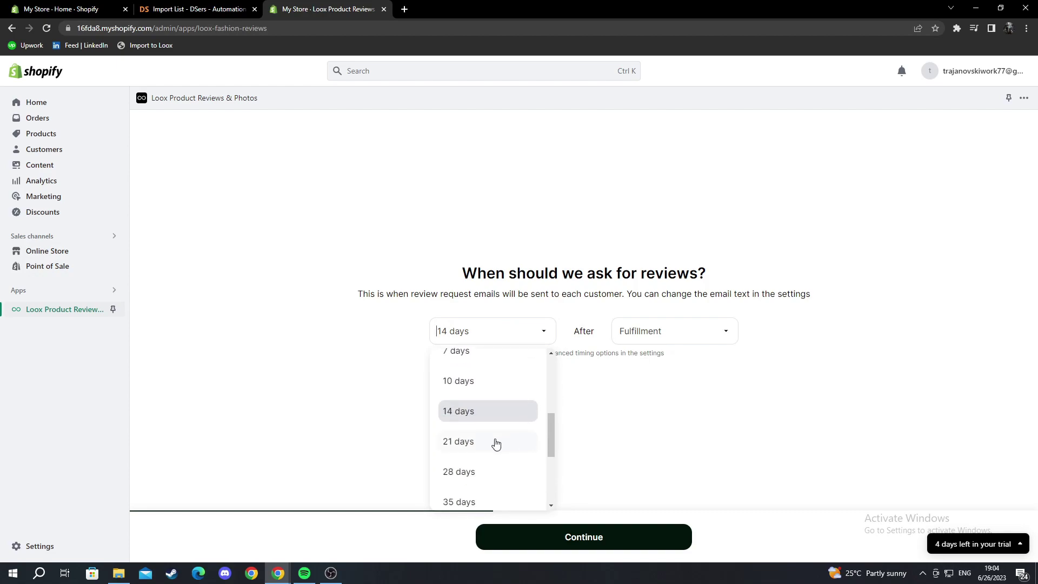
pyautogui.click(496, 443)
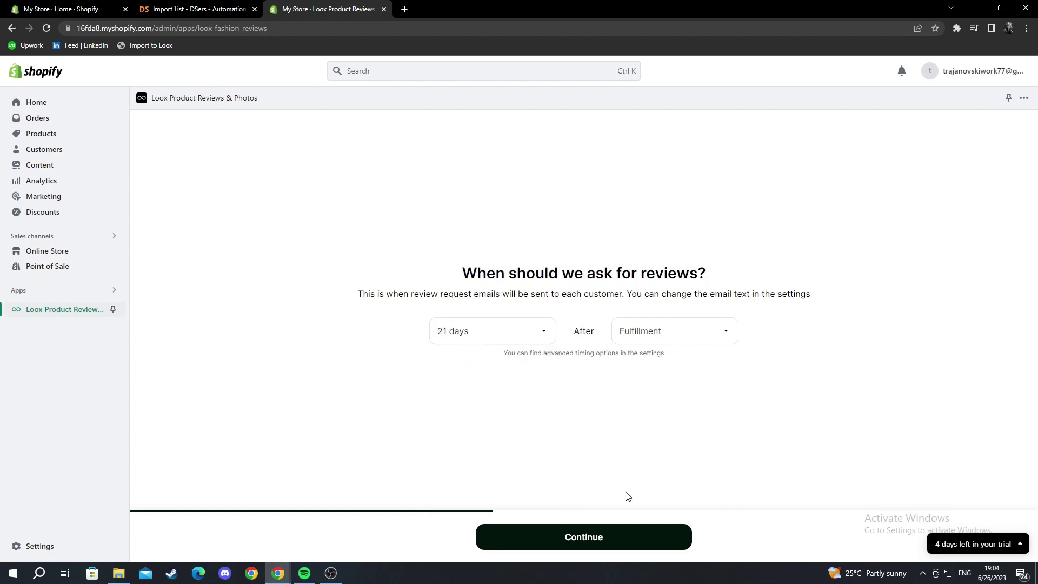
pyautogui.click(593, 537)
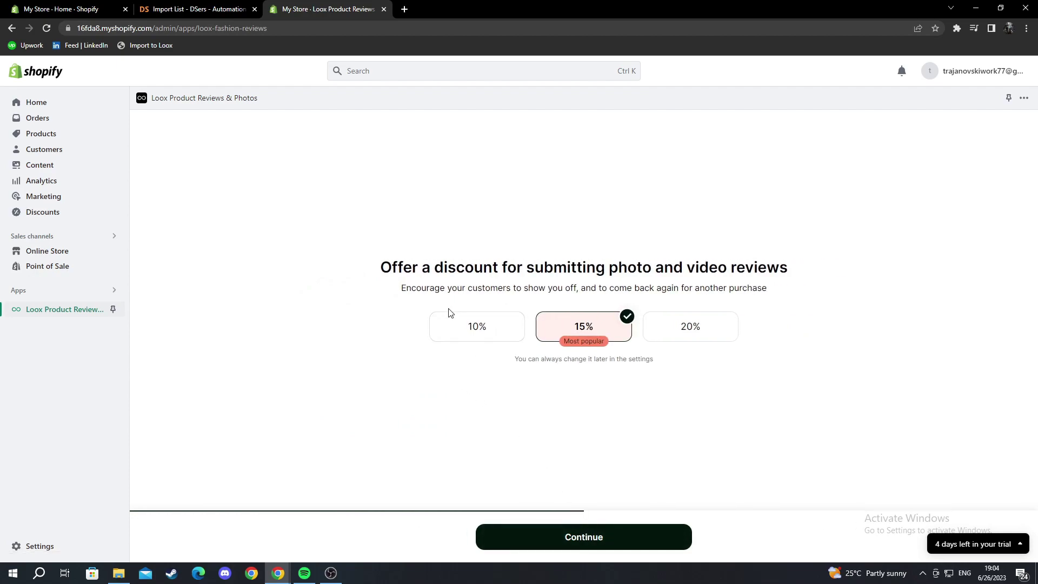
# Step: Offer a 10% discount for photo reviews and begin the referrals program setup
pyautogui.click(473, 334)
pyautogui.click(567, 540)
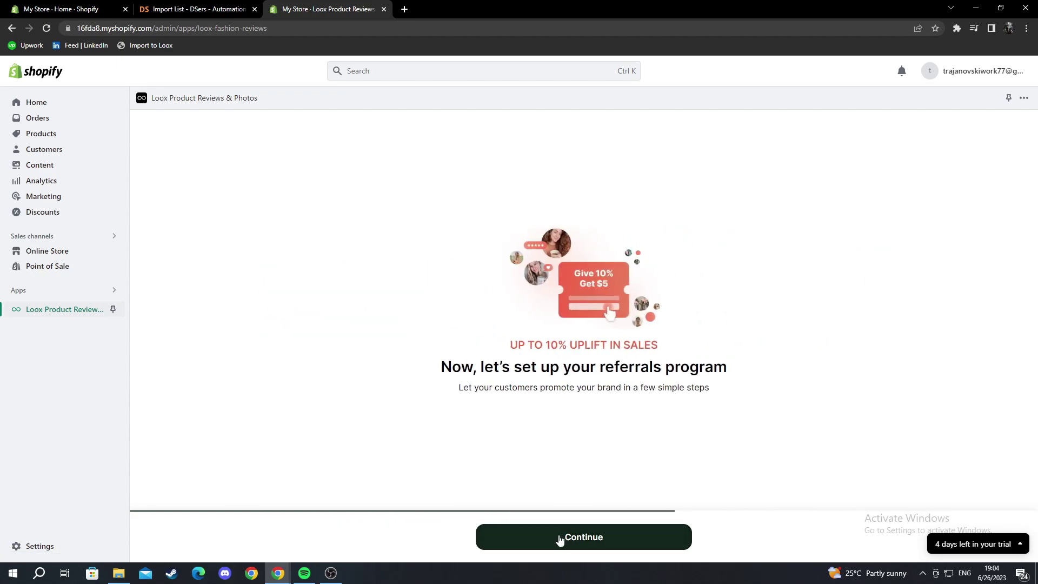
pyautogui.moveTo(440, 367); pyautogui.dragTo(718, 367)
pyautogui.click(611, 452)
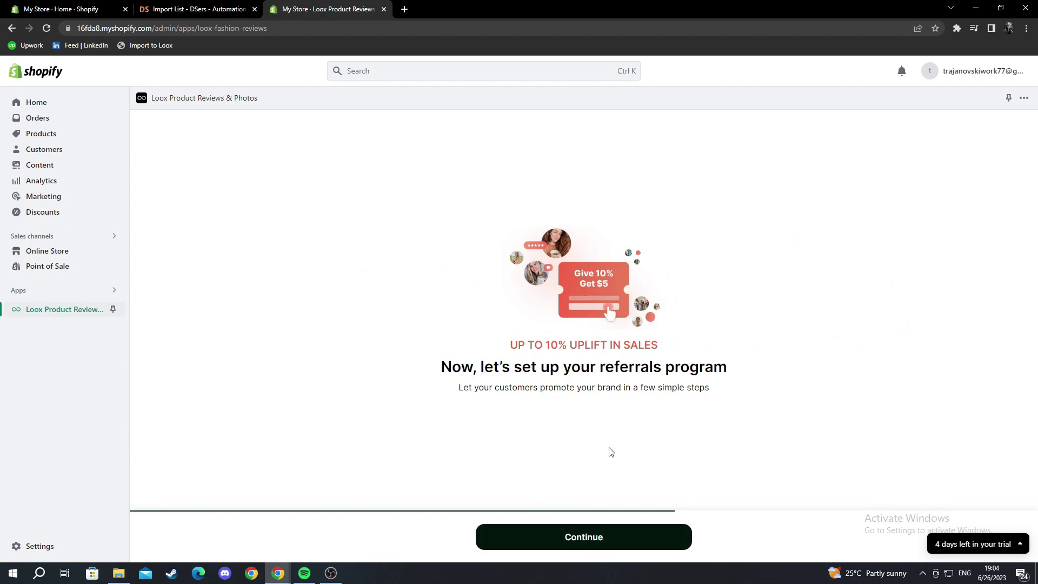
pyautogui.click(584, 537)
# Step: Accept the default referral rewards of 10% friend discount and 5 advocate reward
pyautogui.click(380, 227)
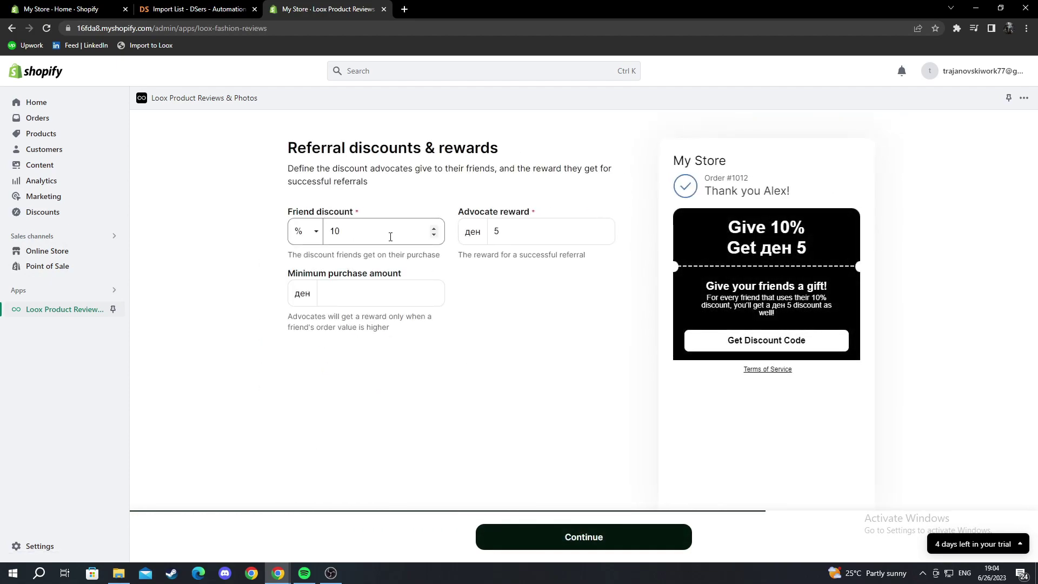
pyautogui.click(505, 234)
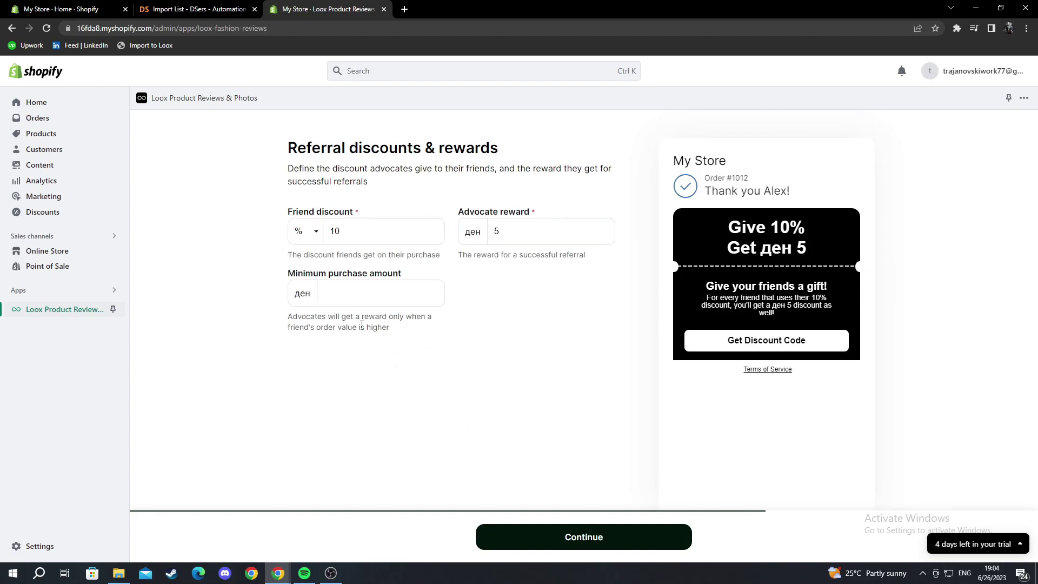
pyautogui.click(552, 537)
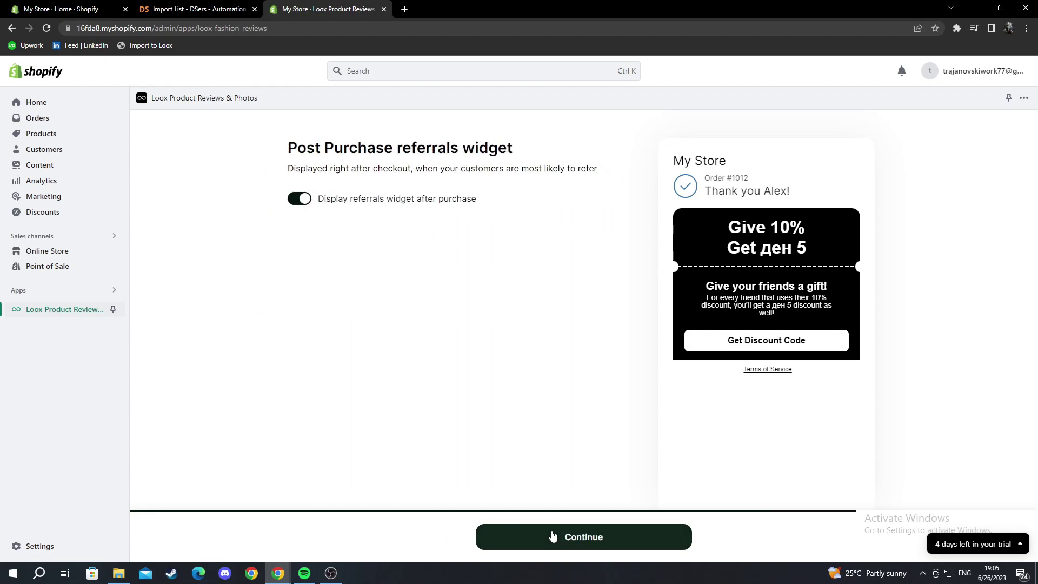
# Step: Turn off the post-purchase and onsite referral widgets and finish the setup
pyautogui.click(310, 200)
pyautogui.moveTo(318, 202); pyautogui.dragTo(479, 225)
pyautogui.click(493, 349)
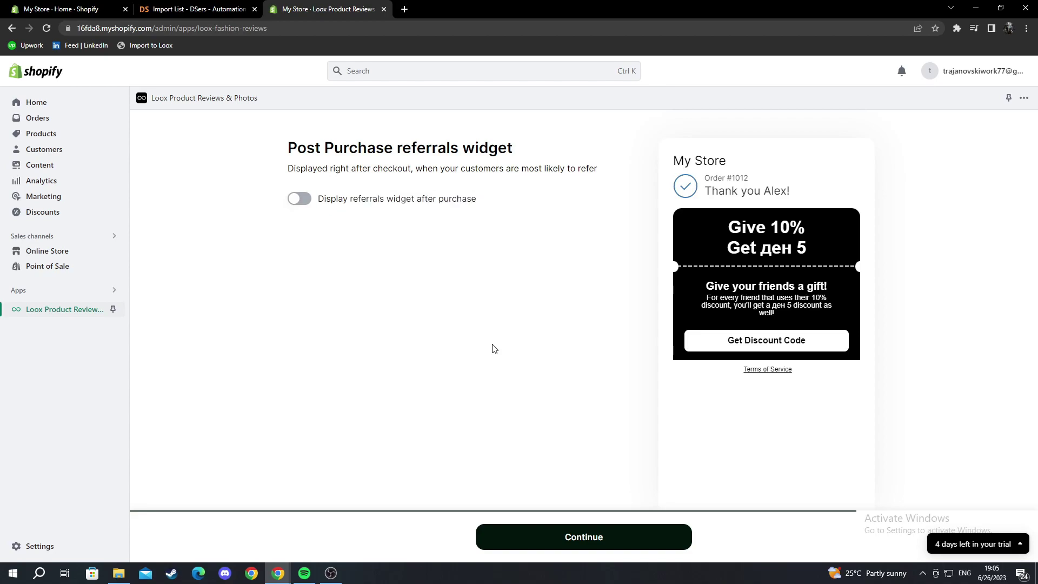
pyautogui.click(580, 533)
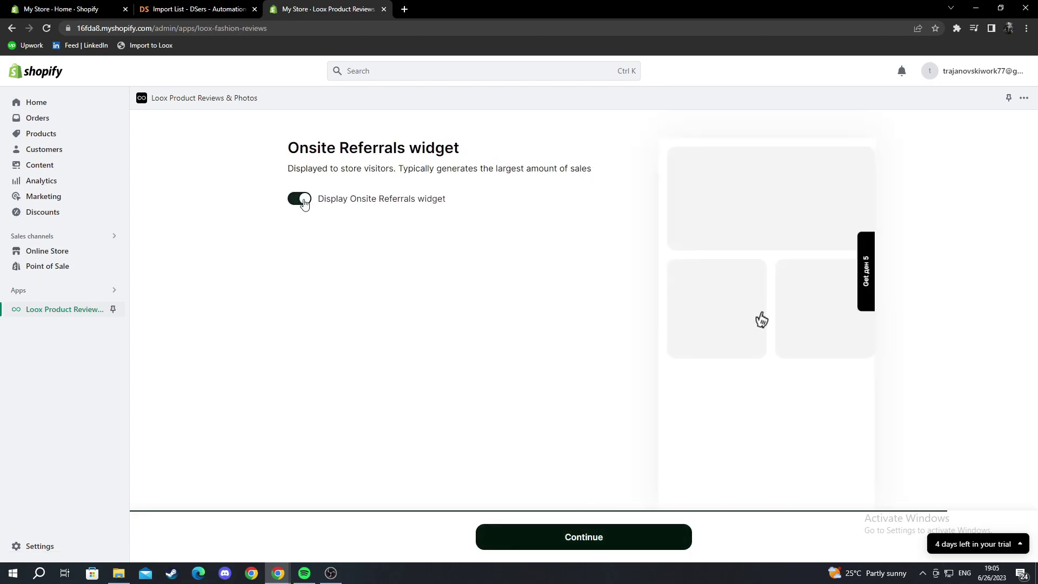
pyautogui.click(299, 199)
pyautogui.click(540, 537)
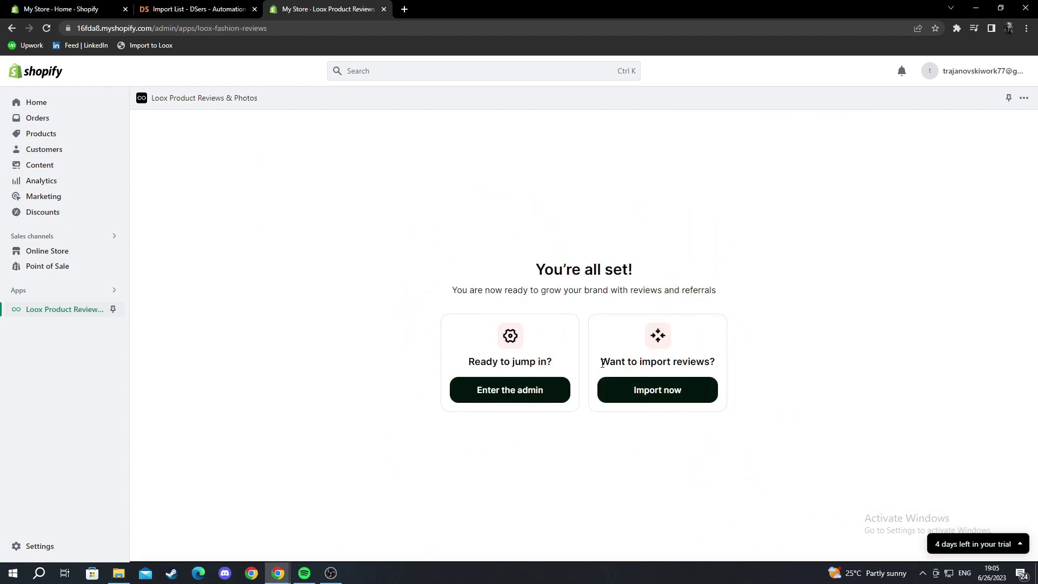
# Step: Read through the You're all set! screen and its Want to import reviews? prompt
pyautogui.moveTo(542, 270); pyautogui.dragTo(675, 284)
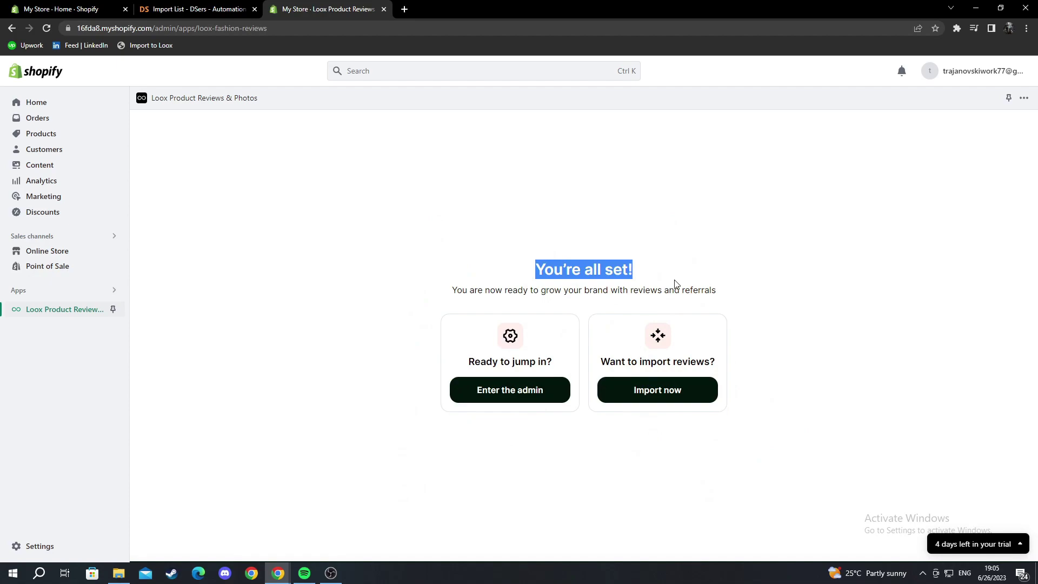
pyautogui.click(544, 265)
pyautogui.moveTo(451, 291); pyautogui.dragTo(725, 306)
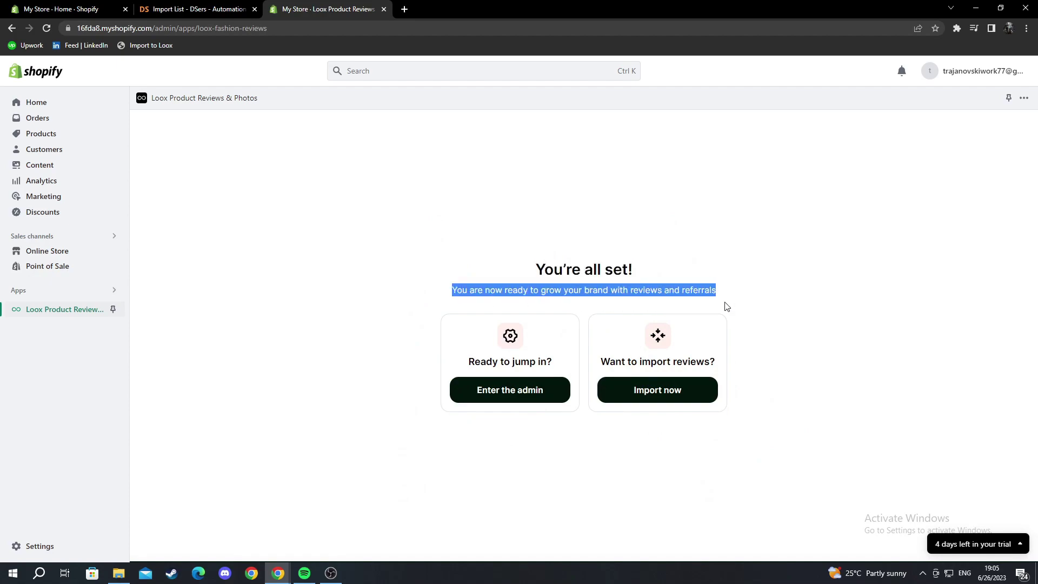
pyautogui.click(750, 338)
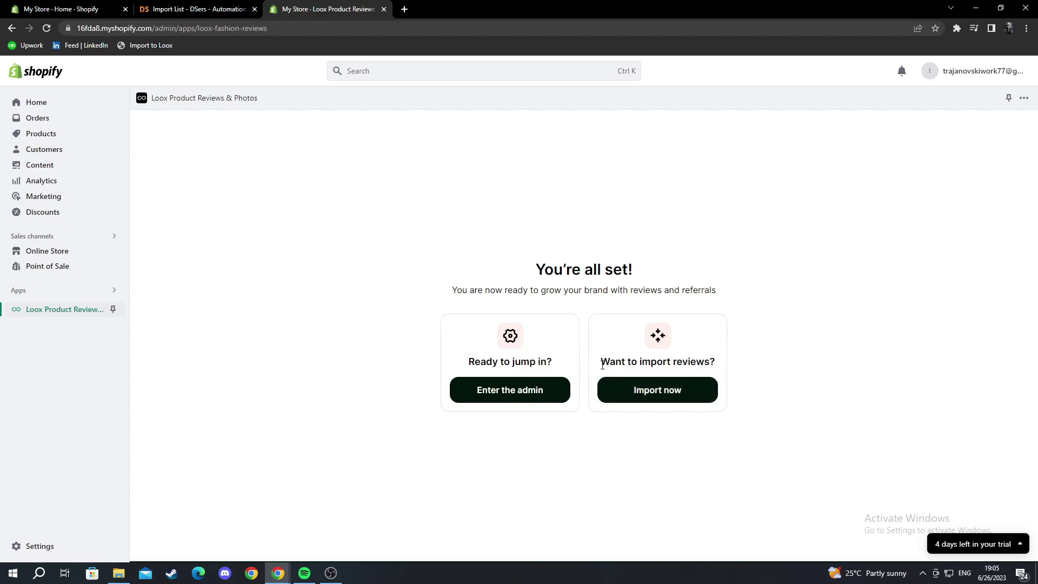
pyautogui.moveTo(599, 362); pyautogui.dragTo(716, 362)
pyautogui.click(746, 402)
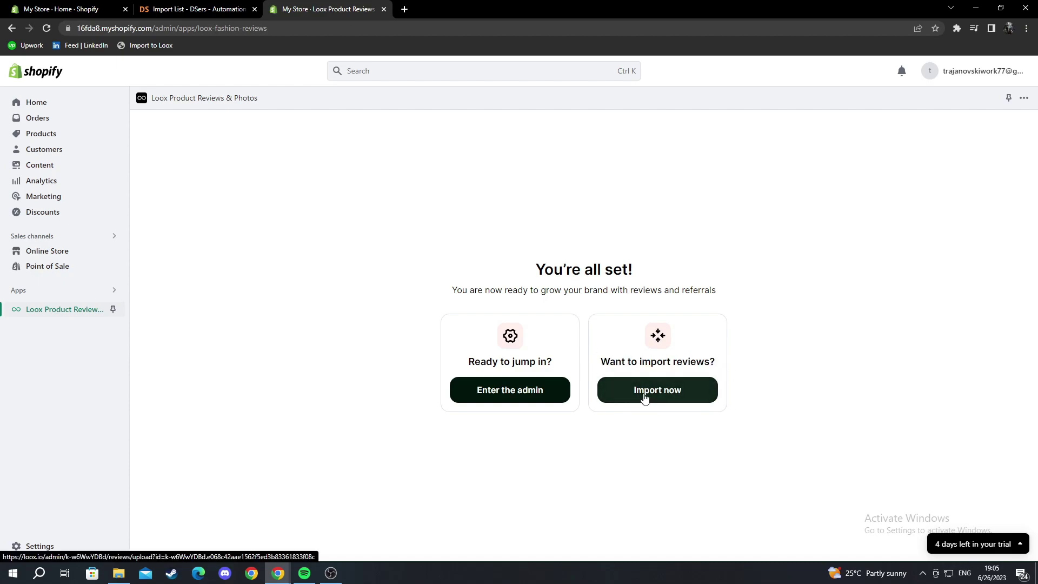
# Step: Go to the AliExpress import instructions and drag Import to Loox onto the bookmarks bar
pyautogui.click(644, 397)
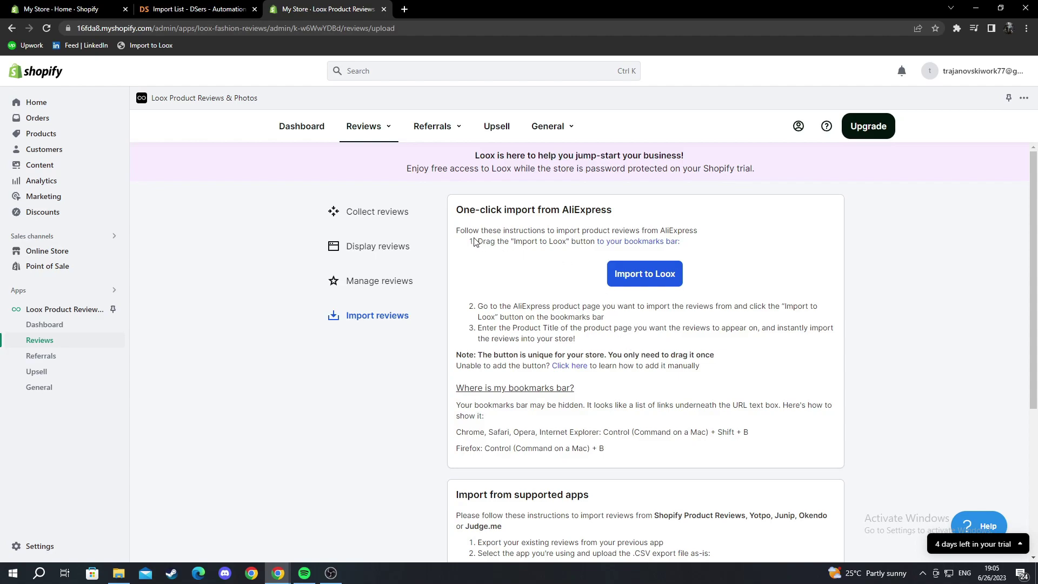
pyautogui.moveTo(481, 240); pyautogui.dragTo(506, 244)
pyautogui.click(506, 251)
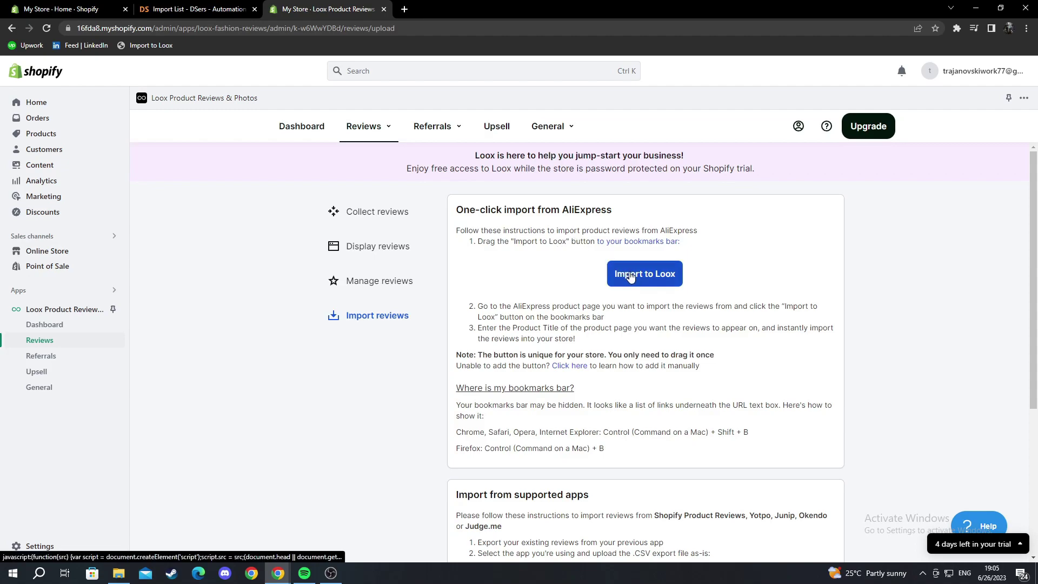
pyautogui.moveTo(632, 276); pyautogui.dragTo(598, 43)
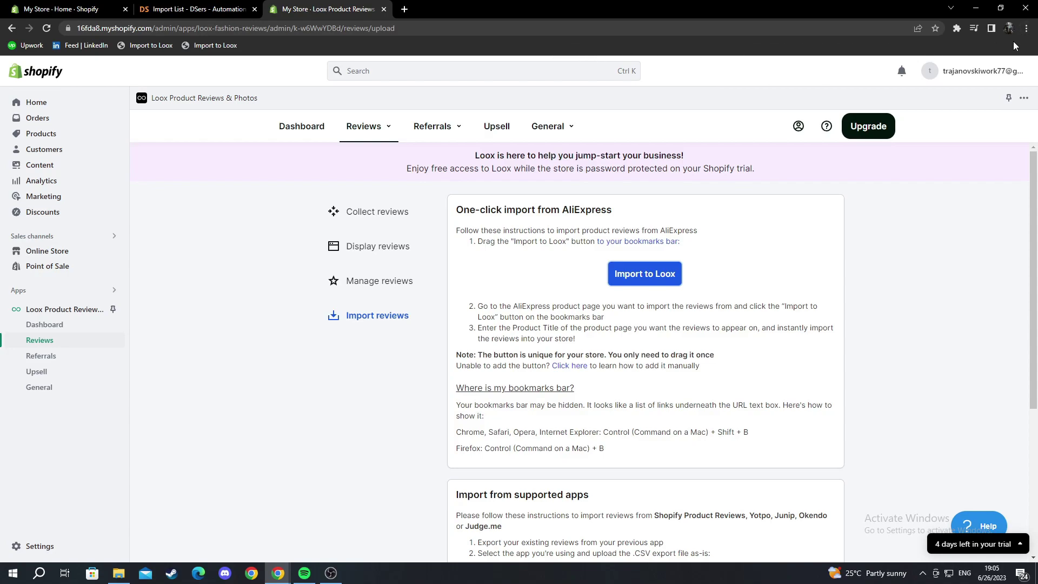
# Step: Keep the bookmarks bar showing via Chrome's menu and review step 2 of the instructions
pyautogui.click(1027, 30)
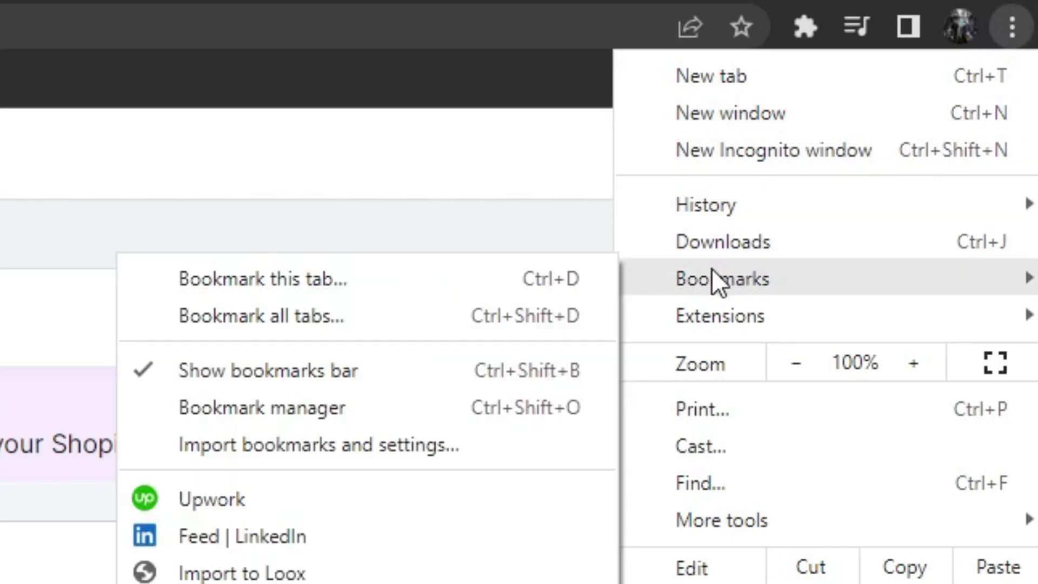
pyautogui.moveTo(722, 278)
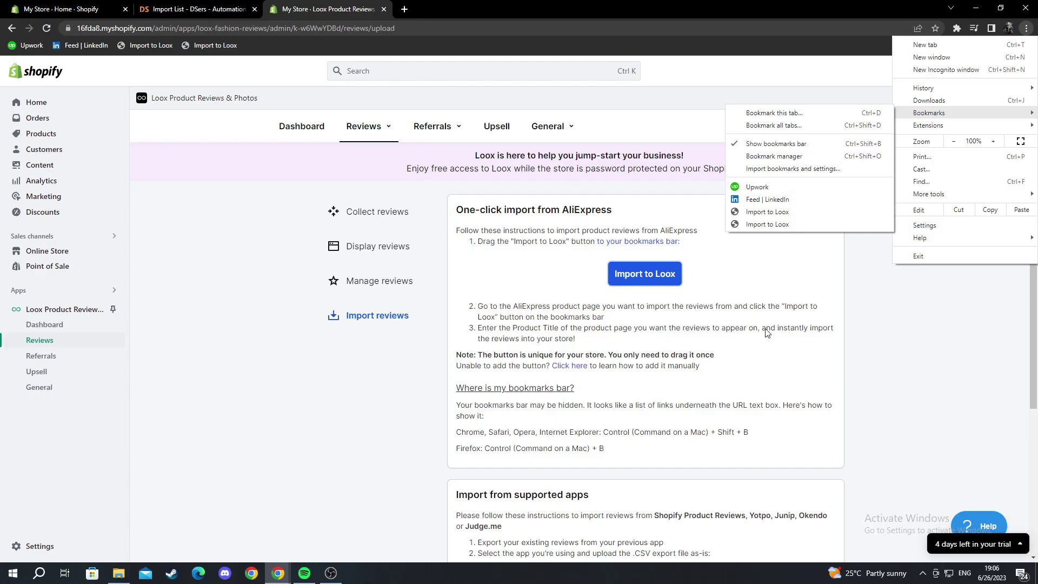
pyautogui.click(517, 302)
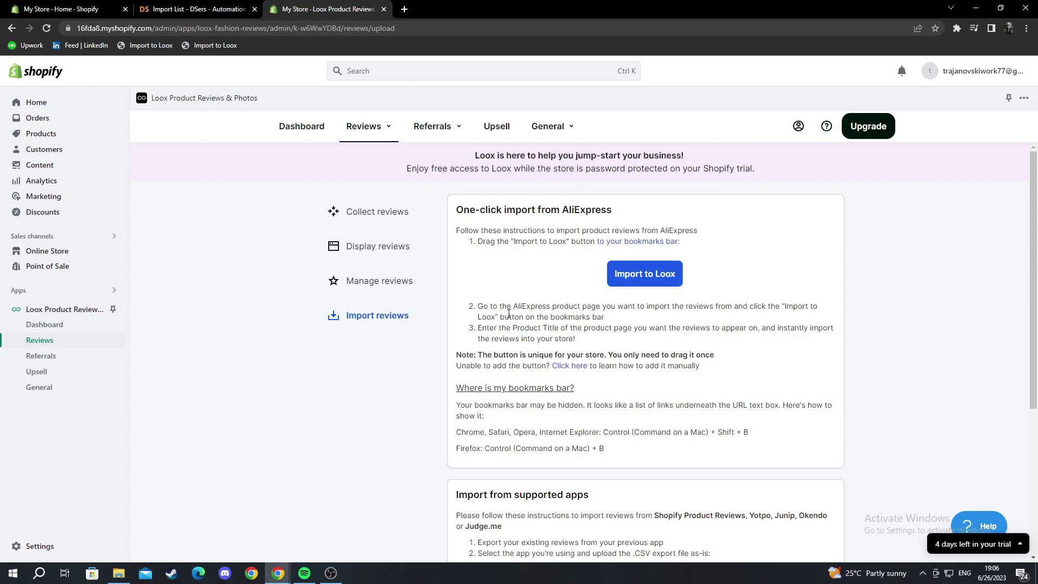
pyautogui.moveTo(474, 313); pyautogui.dragTo(610, 318)
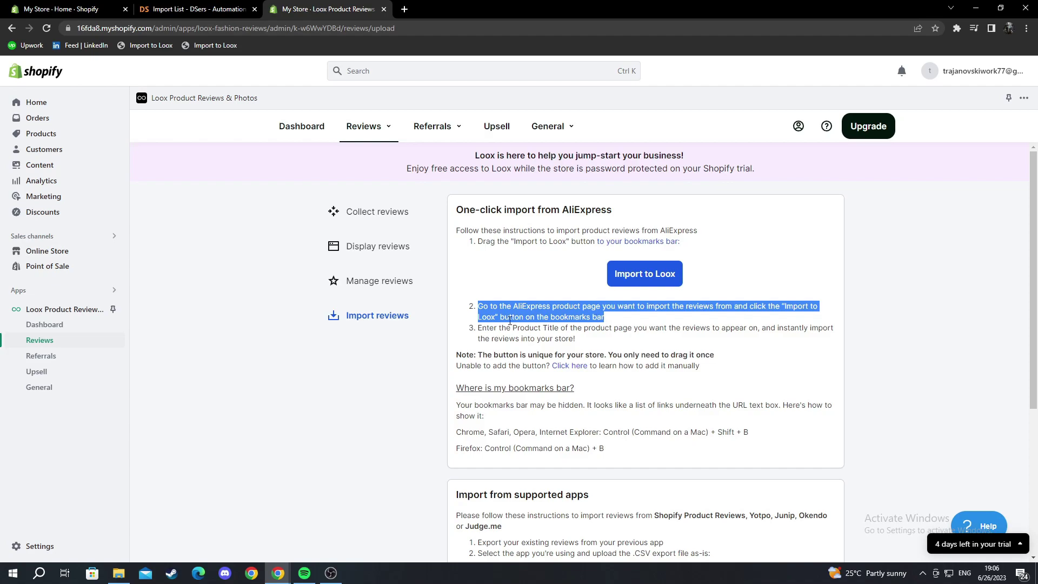
pyautogui.click(601, 325)
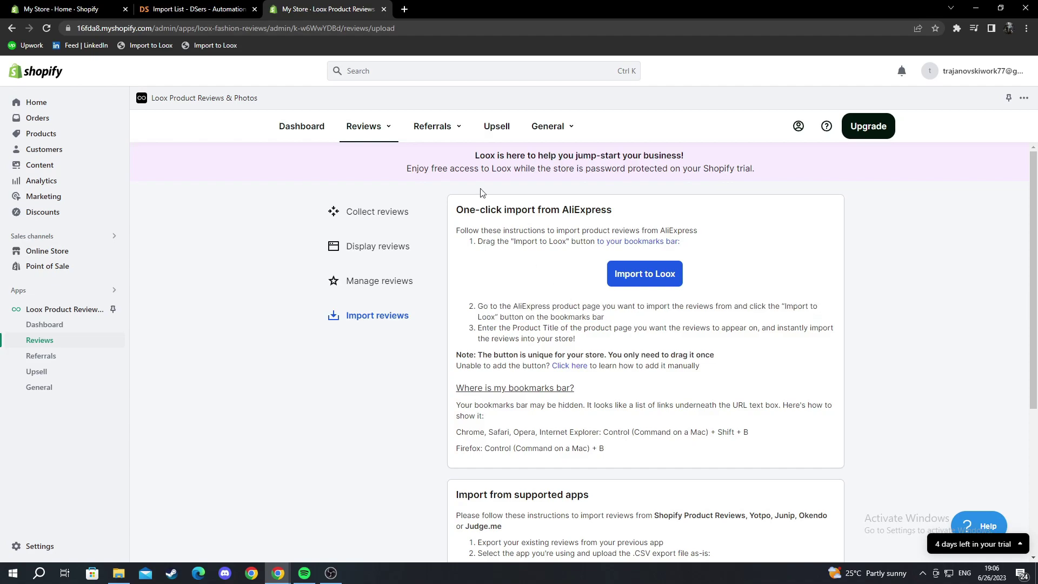
# Step: Load the pasted AliExpress CURREN quartz watch URL in a new browser tab
pyautogui.click(405, 10)
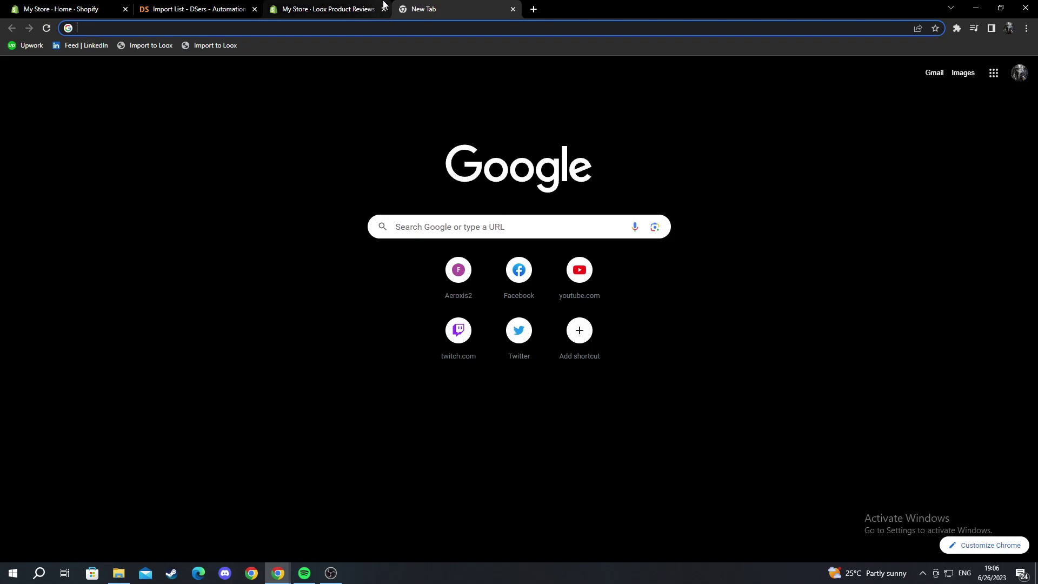
pyautogui.write('https://www.aliexpress.com/item/32871715184.html?dsref=bargain')
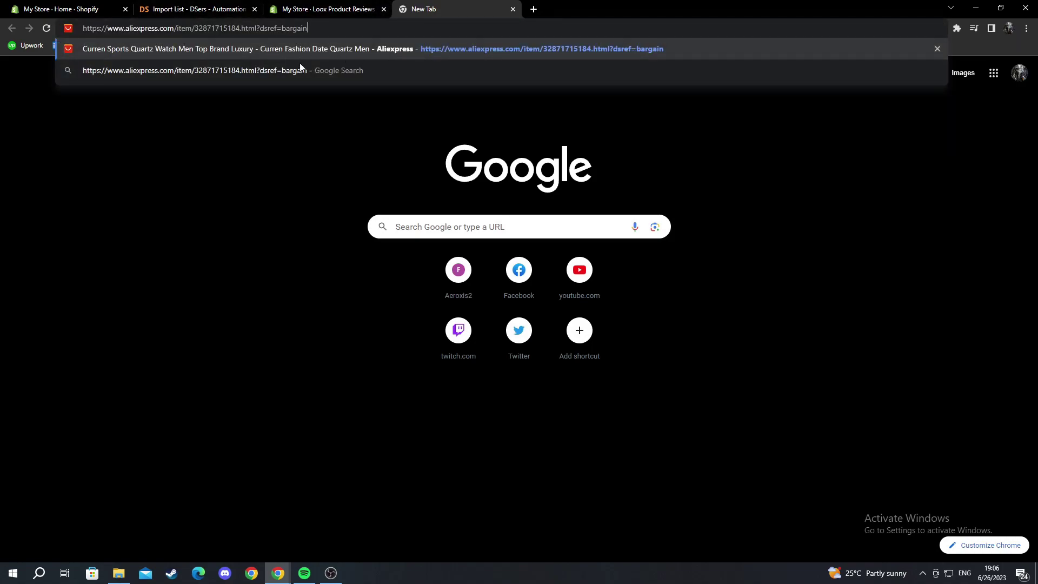
pyautogui.press('Return')
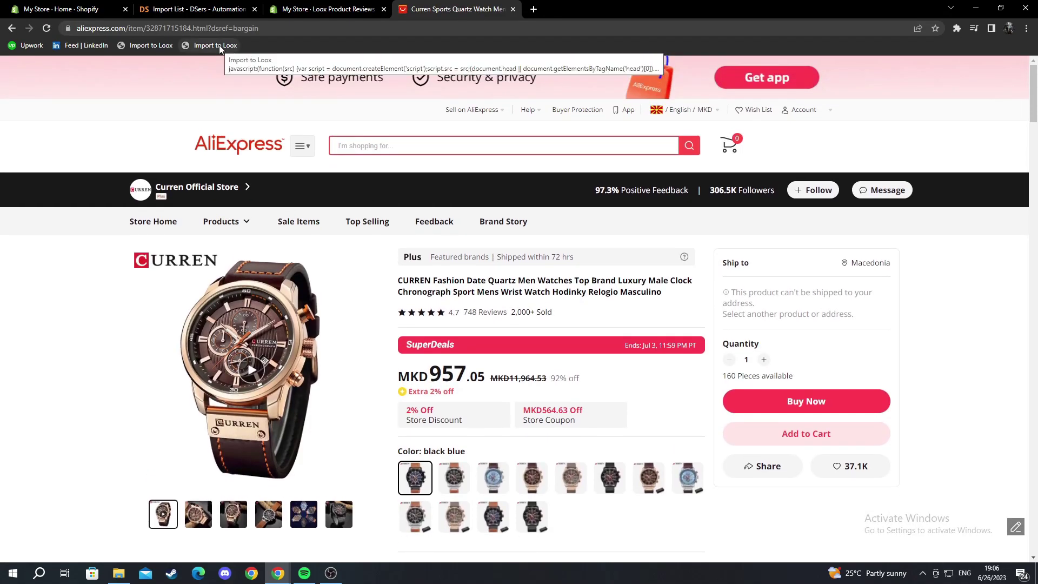
# Step: Run the Import to Loox bookmarklet and pick the CURREN watch as the import target
pyautogui.click(219, 44)
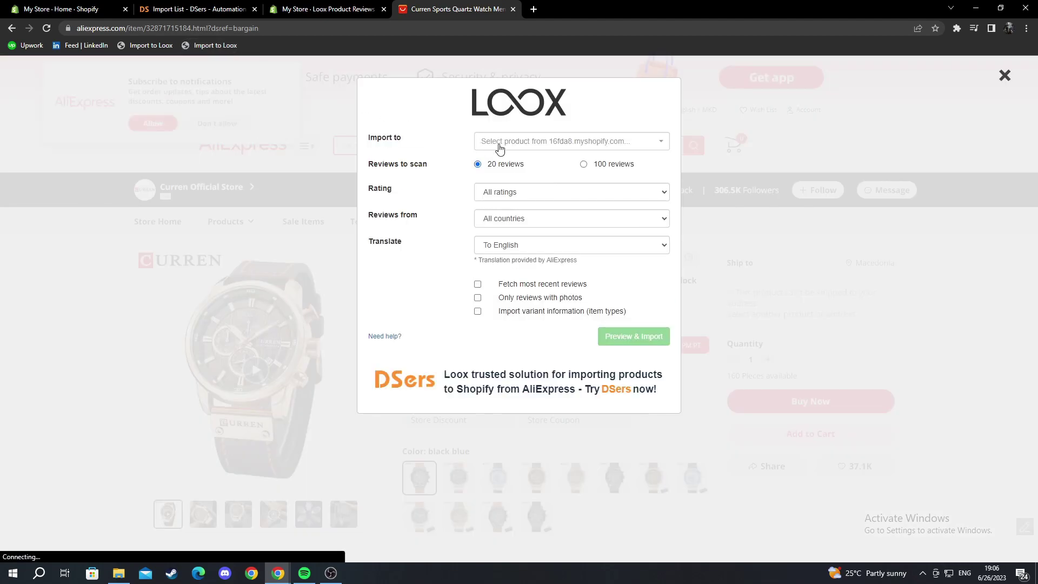
pyautogui.click(501, 150)
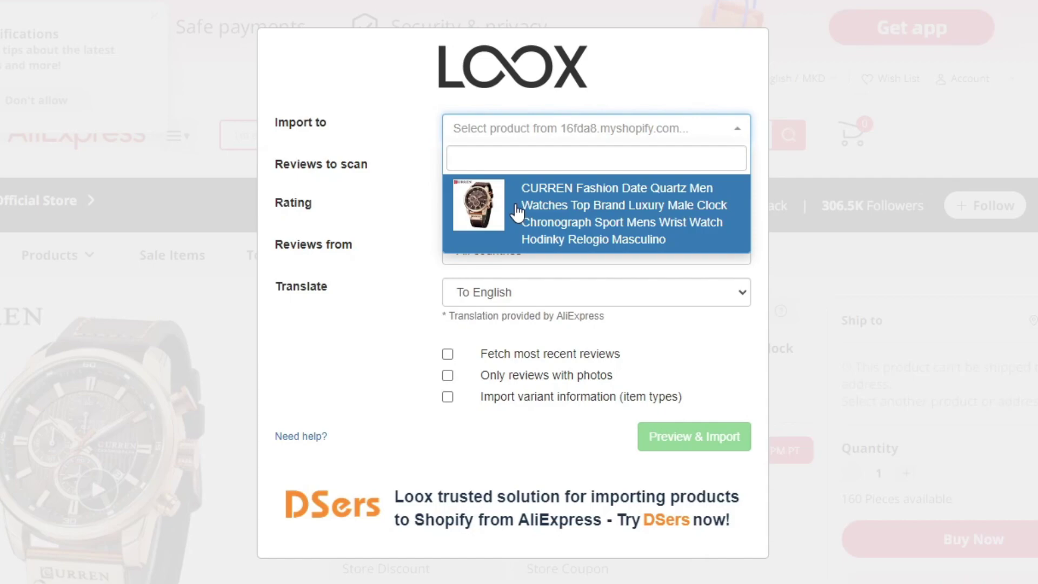
pyautogui.click(517, 212)
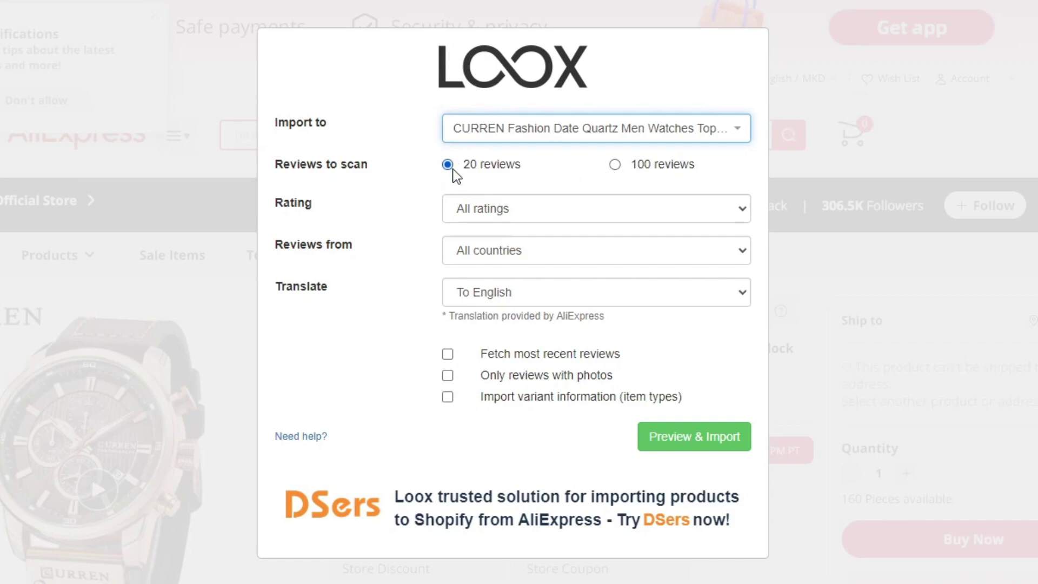
# Step: Filter to 4 stars and up from all countries, translated to English, and preview the reviews
pyautogui.click(489, 216)
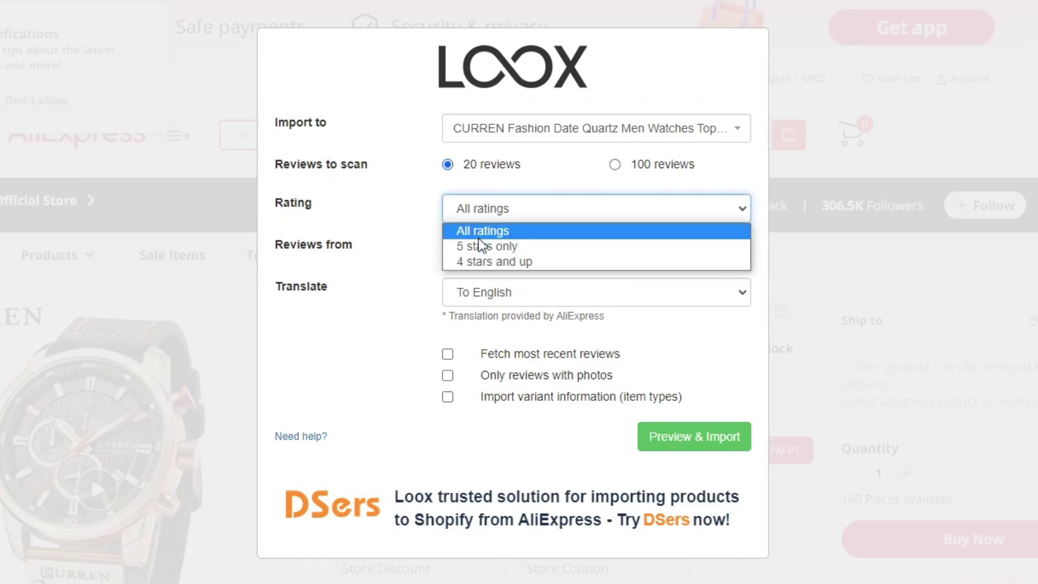
pyautogui.click(473, 261)
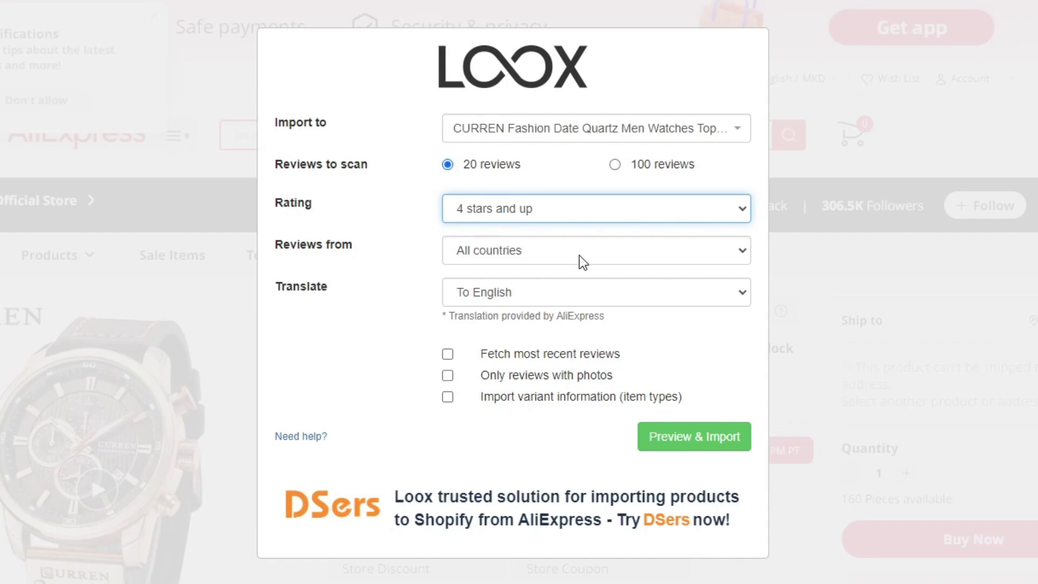
pyautogui.click(561, 253)
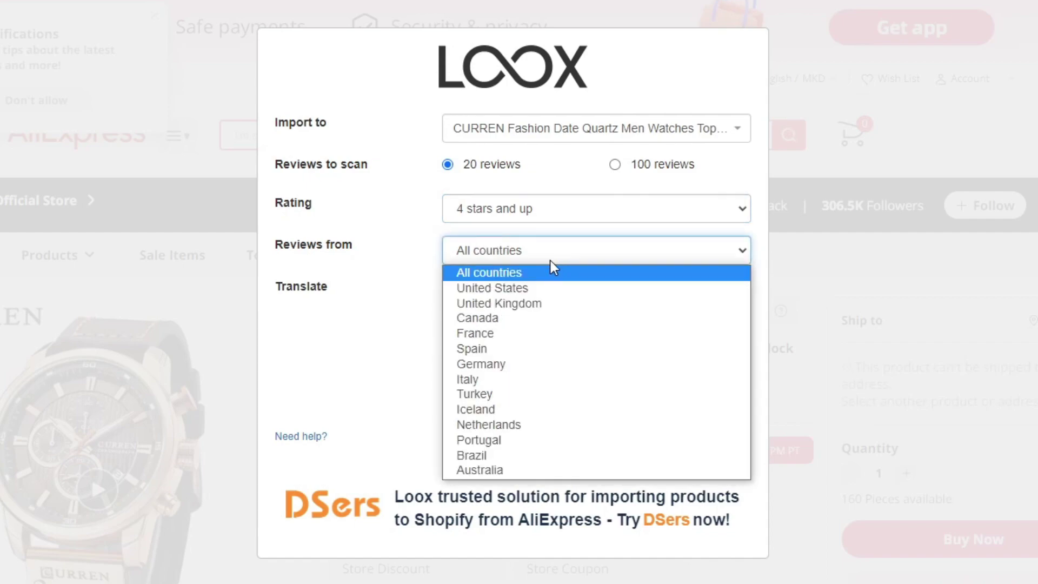
pyautogui.click(547, 260)
pyautogui.click(527, 267)
pyautogui.click(509, 275)
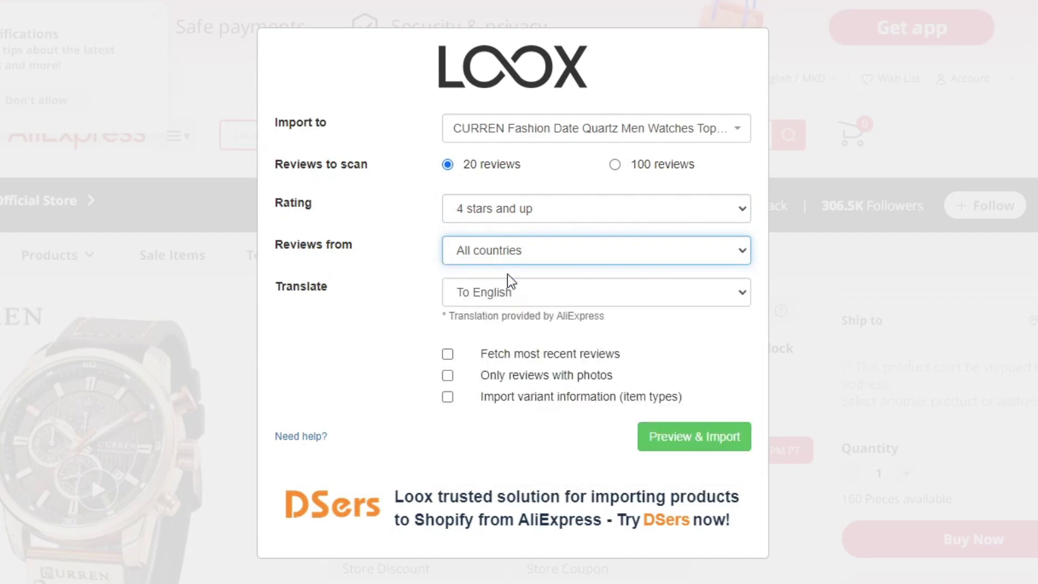
pyautogui.click(501, 300)
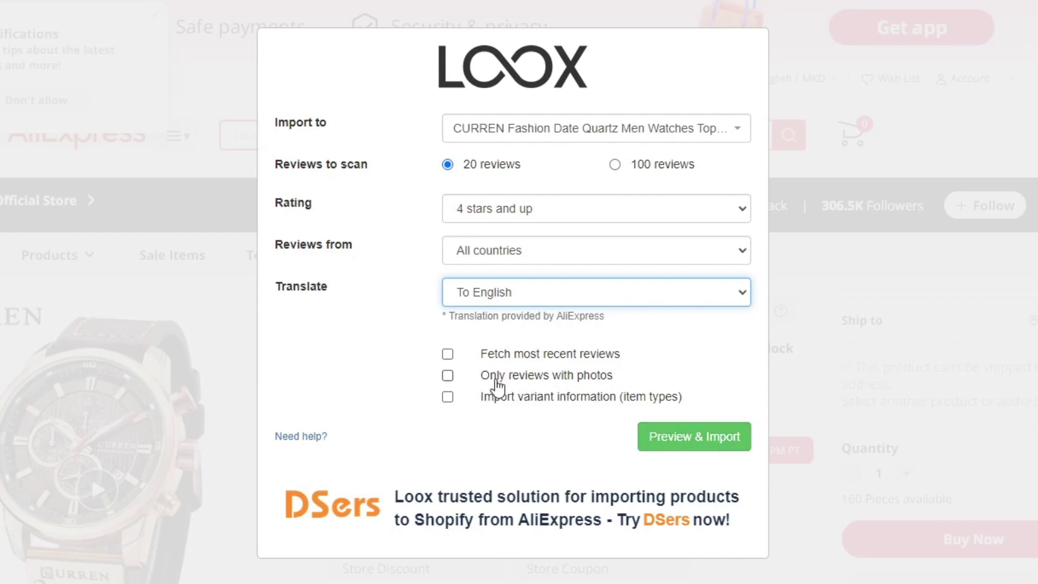
pyautogui.click(661, 444)
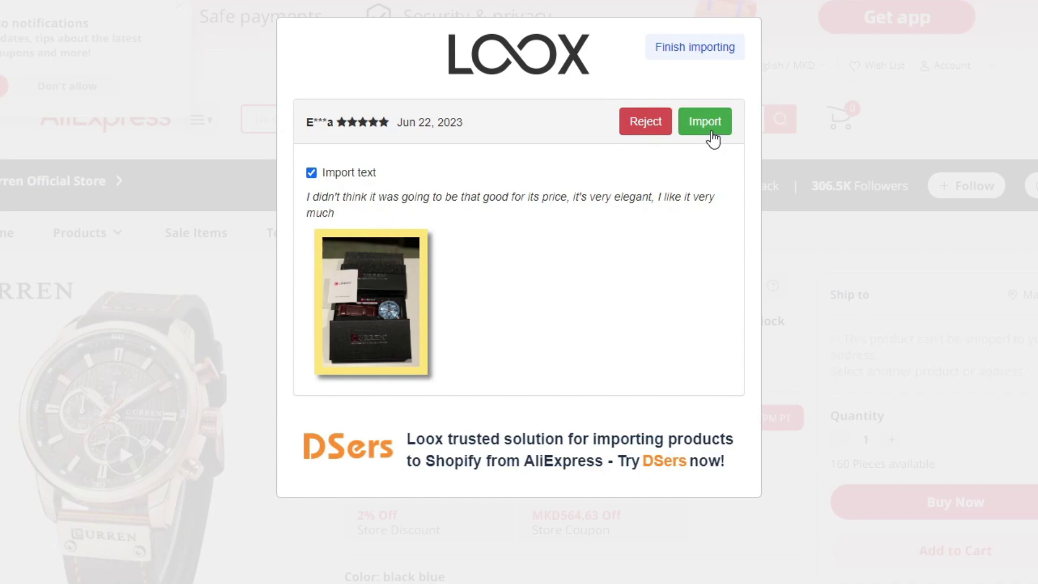
# Step: Import the previewed reviews one by one, finish importing, and return to the Shopify admin
pyautogui.click(711, 137)
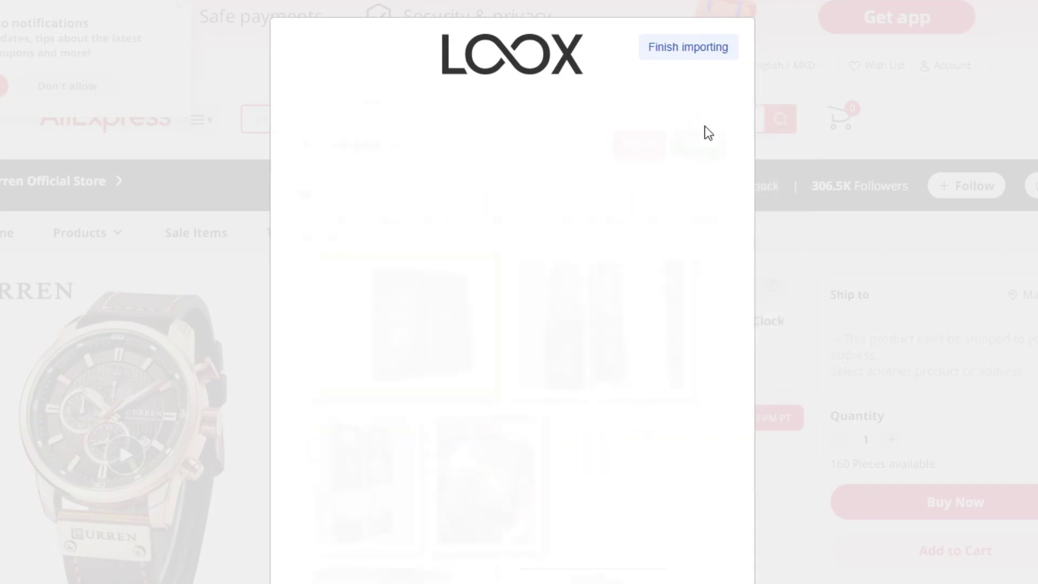
pyautogui.click(706, 133)
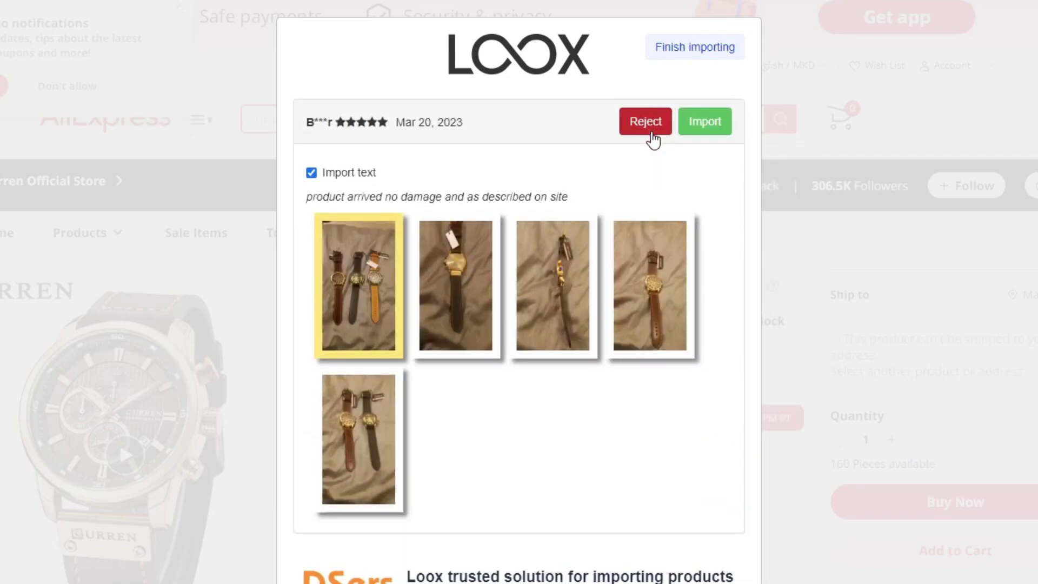
pyautogui.click(646, 130)
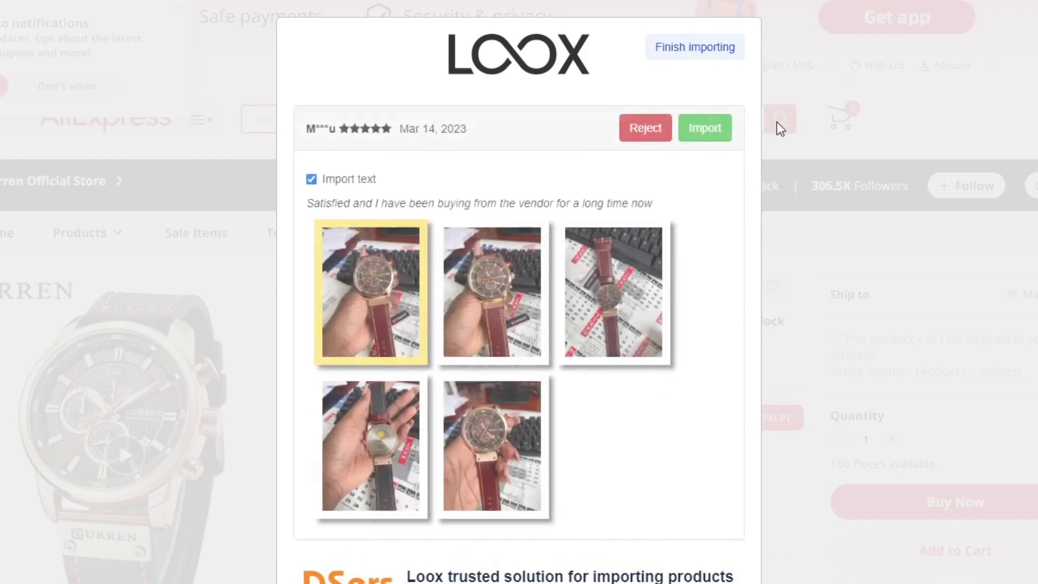
pyautogui.click(646, 122)
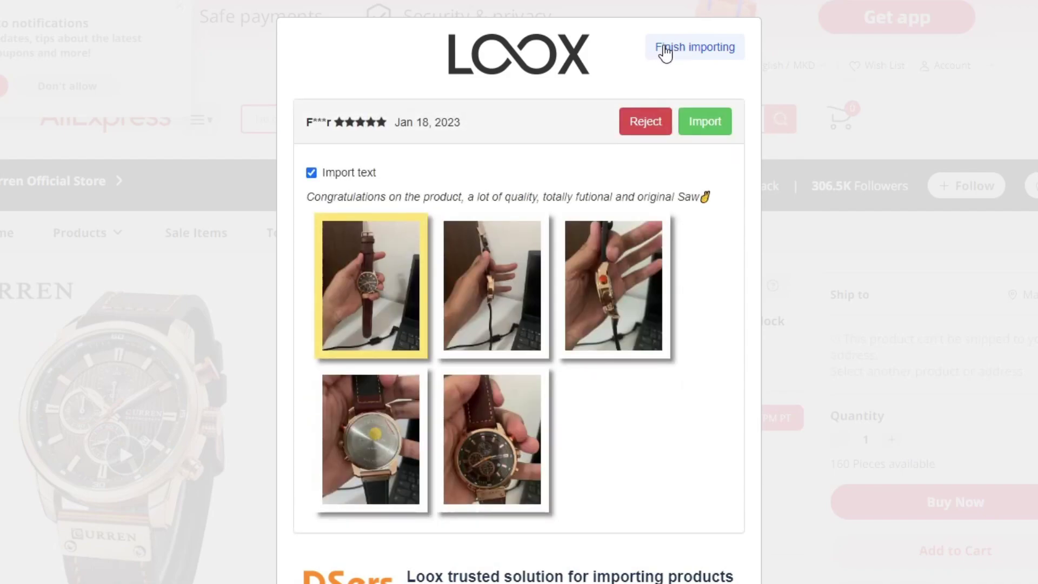
pyautogui.click(664, 50)
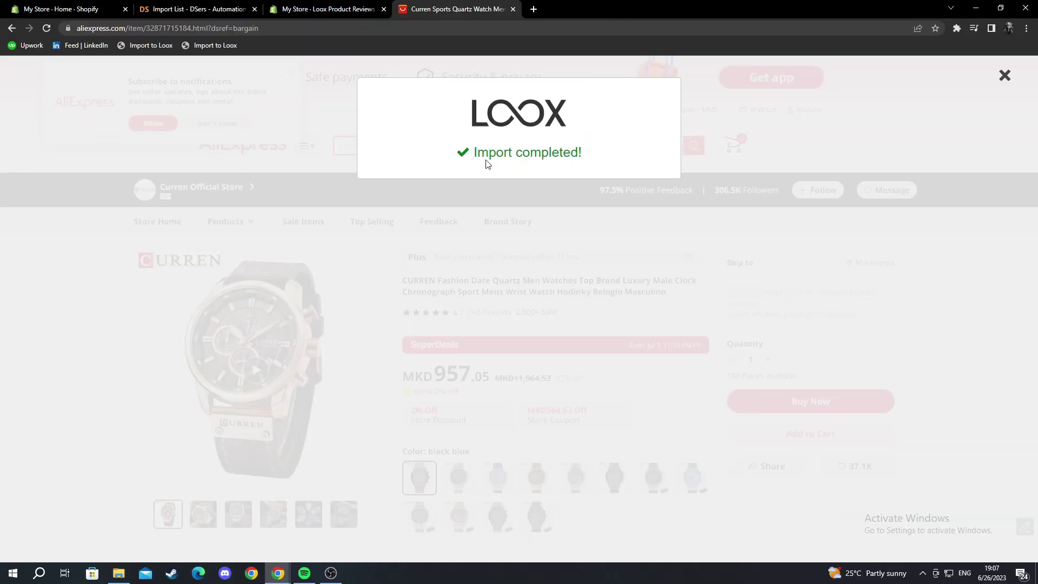
pyautogui.click(46, 5)
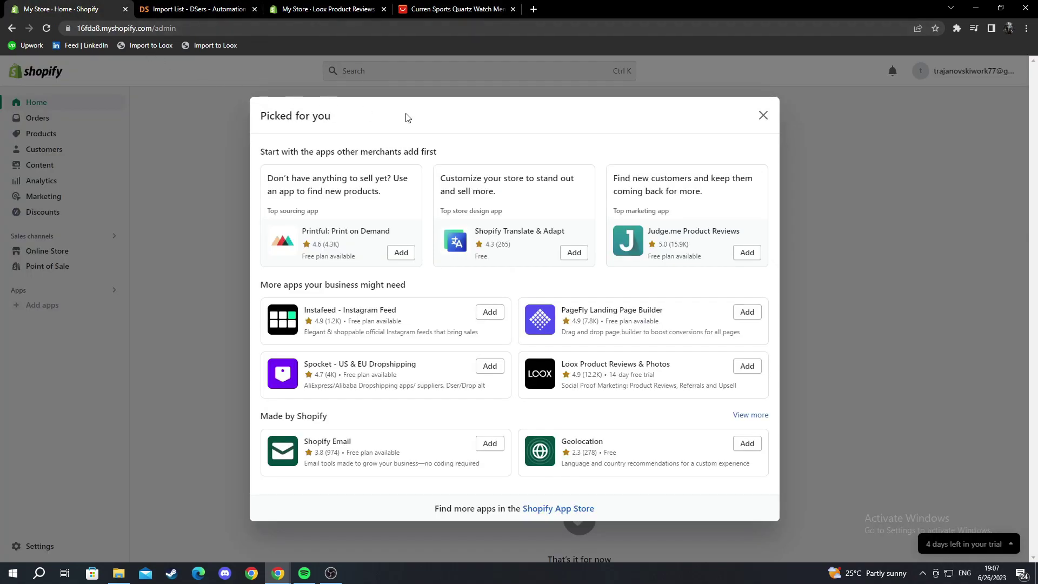
# Step: Dismiss the recommended apps dialog and view the storefront's product catalogue
pyautogui.click(762, 115)
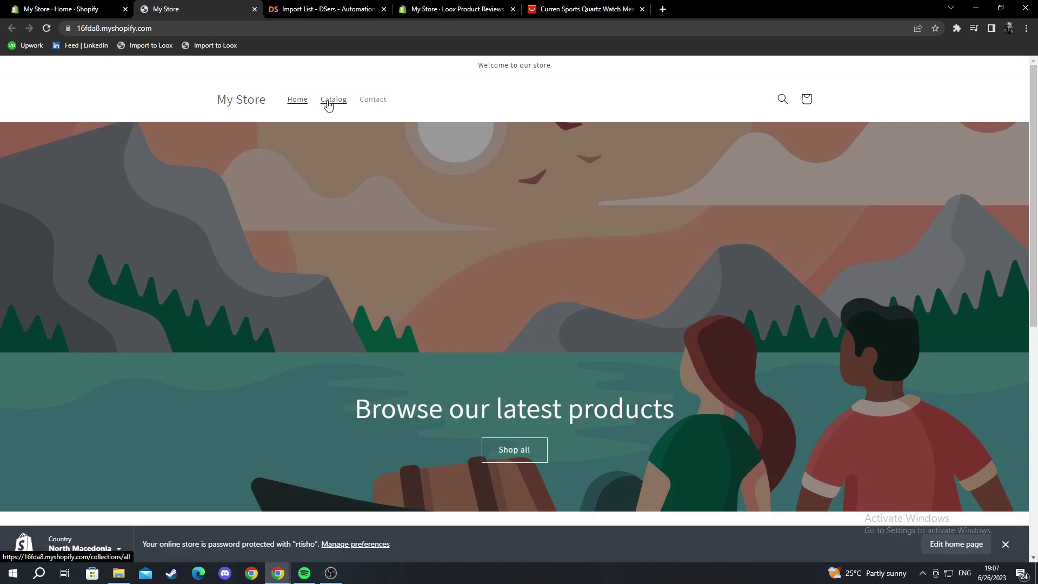
pyautogui.click(330, 100)
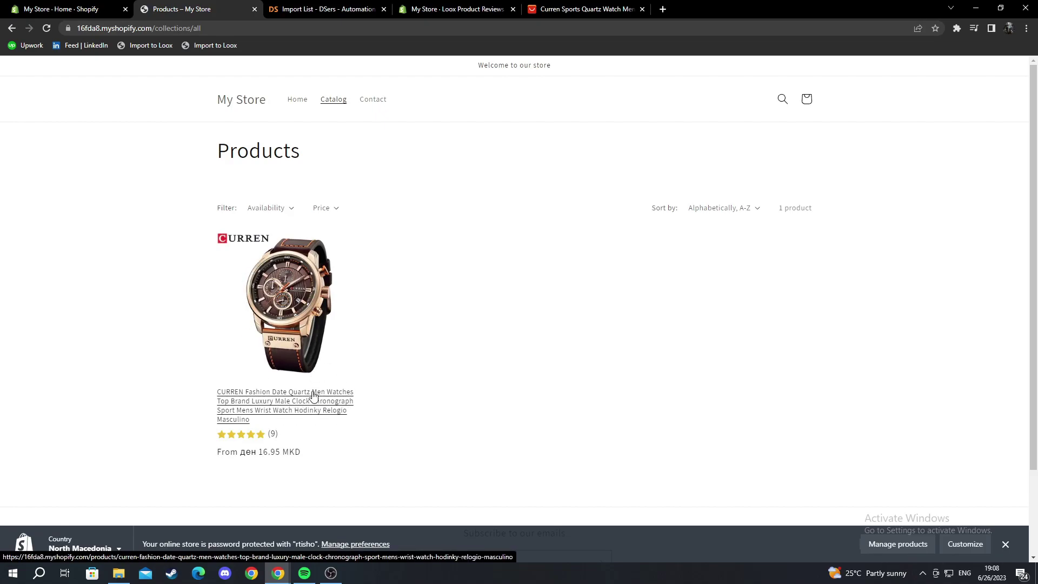
# Step: View the CURREN watch product page with its nine imported 5-star reviews
pyautogui.click(329, 410)
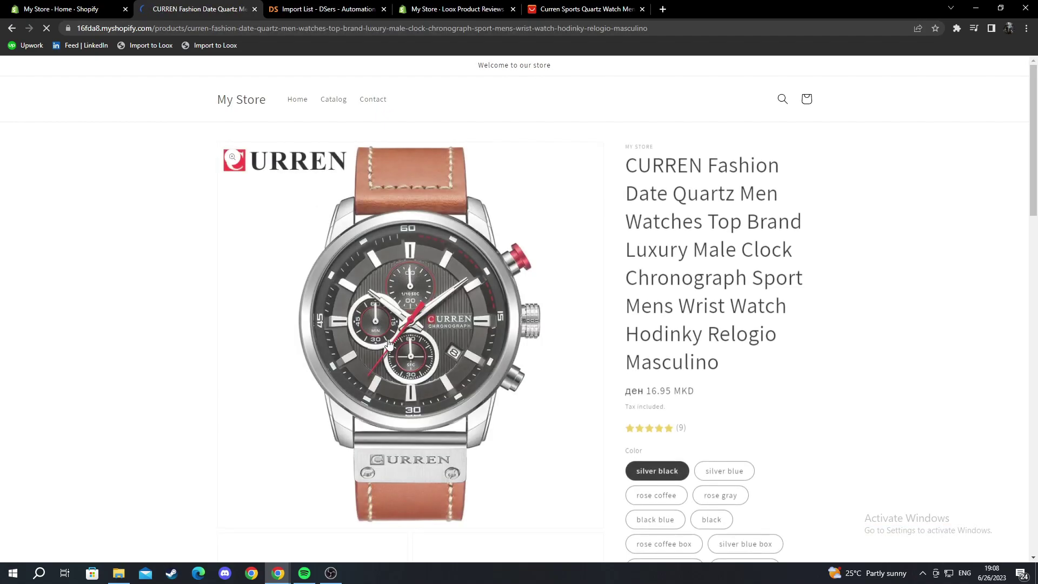
pyautogui.scroll(-2, 389, 345)
pyautogui.scroll(-3, 446, 342)
pyautogui.scroll(-3, 507, 341)
pyautogui.scroll(-2, 568, 348)
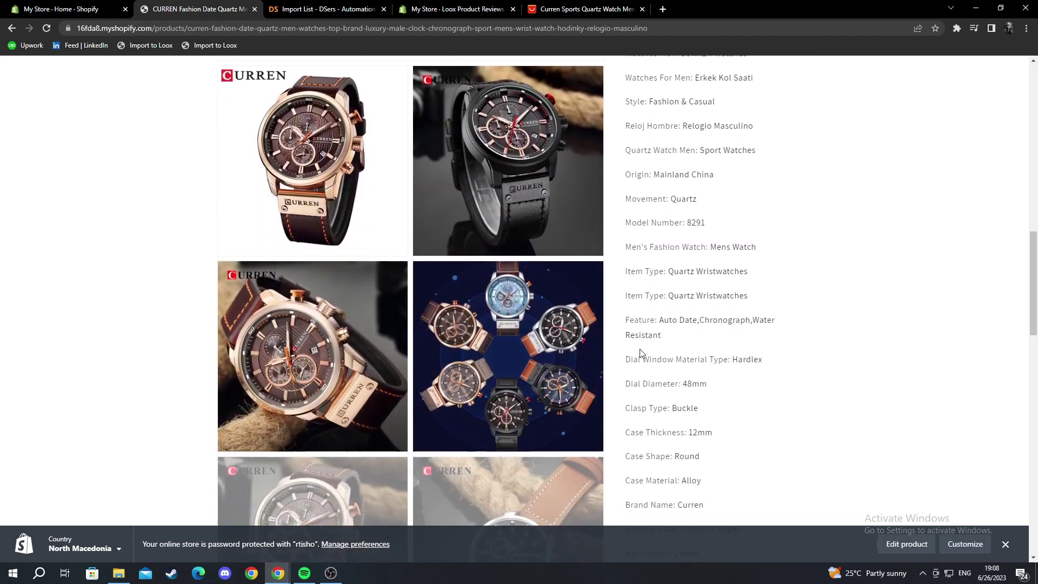
pyautogui.scroll(-3, 640, 352)
pyautogui.scroll(-2, 743, 350)
pyautogui.scroll(-1, 332, 260)
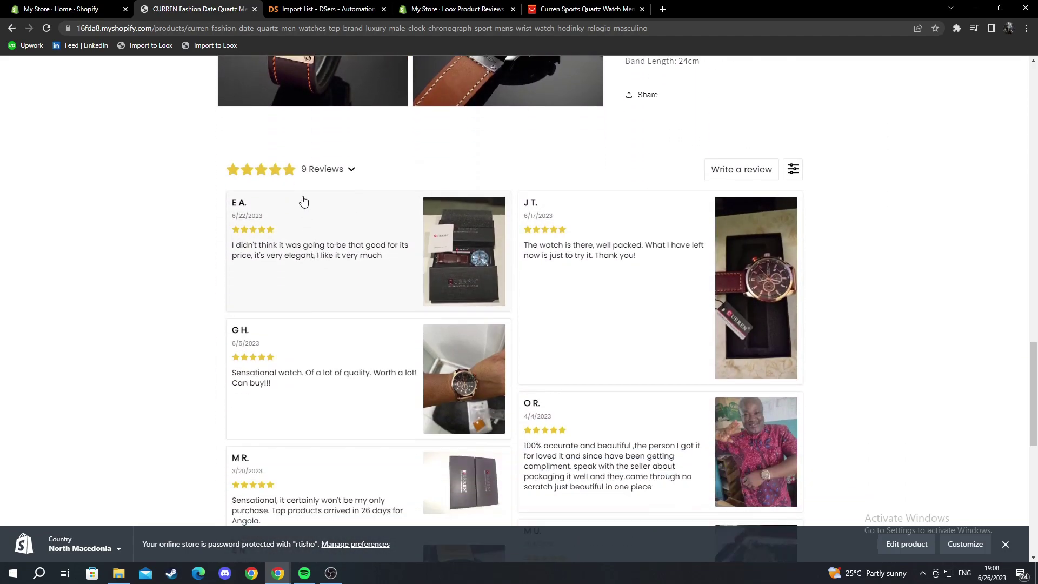
pyautogui.scroll(-1, 731, 284)
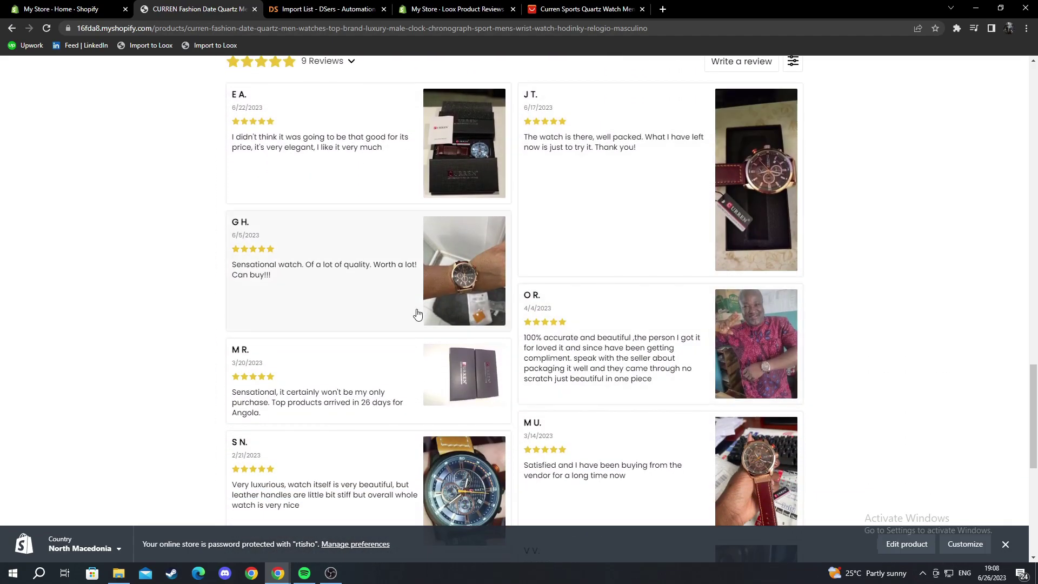
pyautogui.scroll(-2, 414, 316)
pyautogui.scroll(-1, 409, 320)
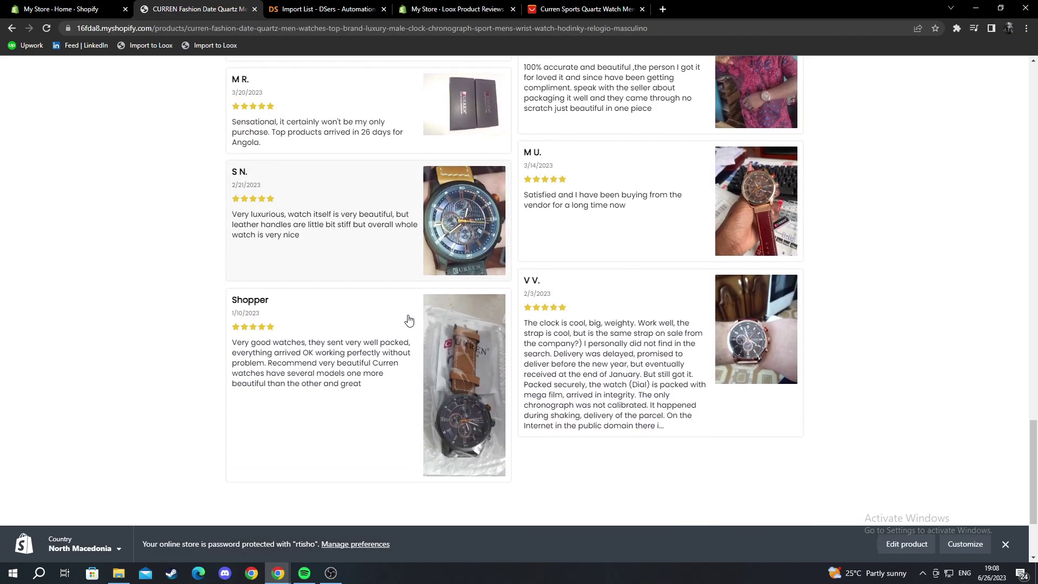